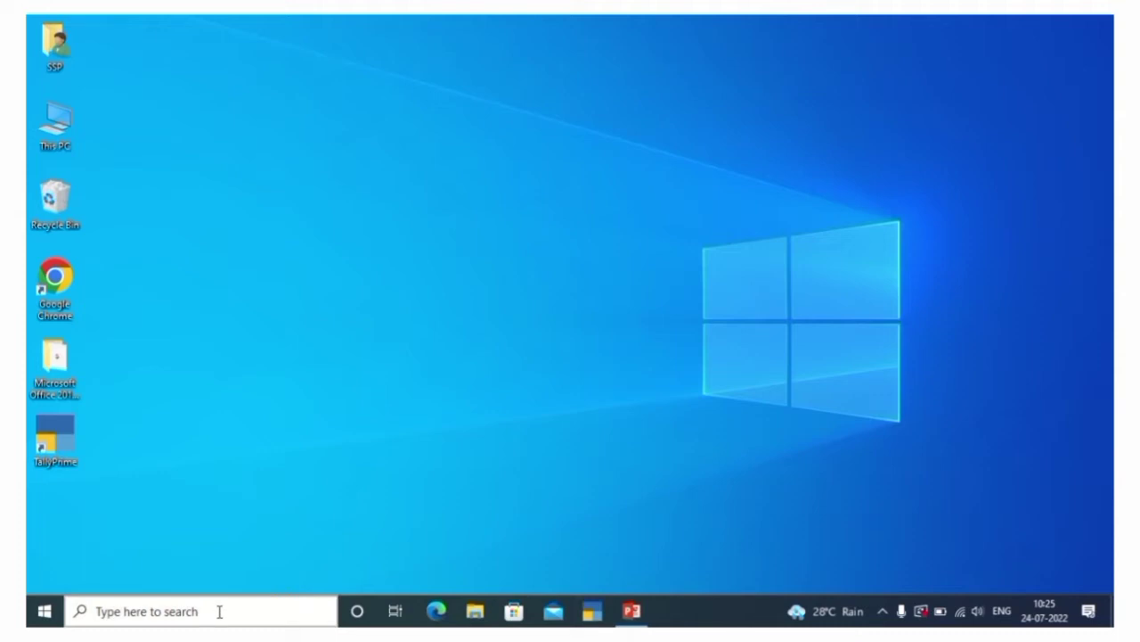
Launch TallyPrime and continue in Educational Mode
double_click(55, 441)
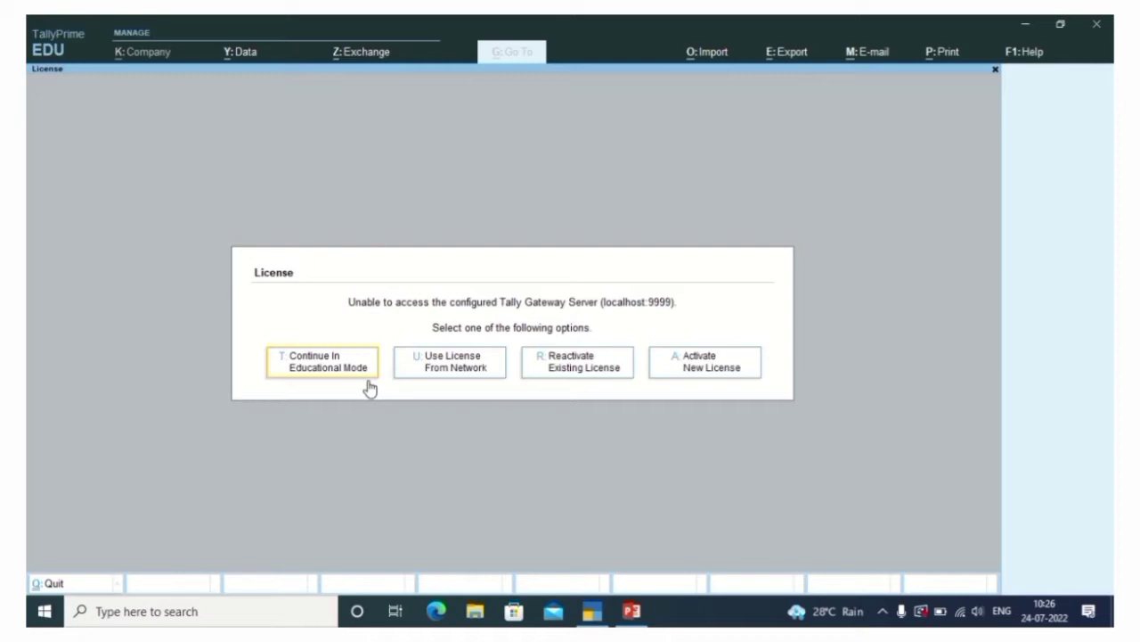
left_click(368, 379)
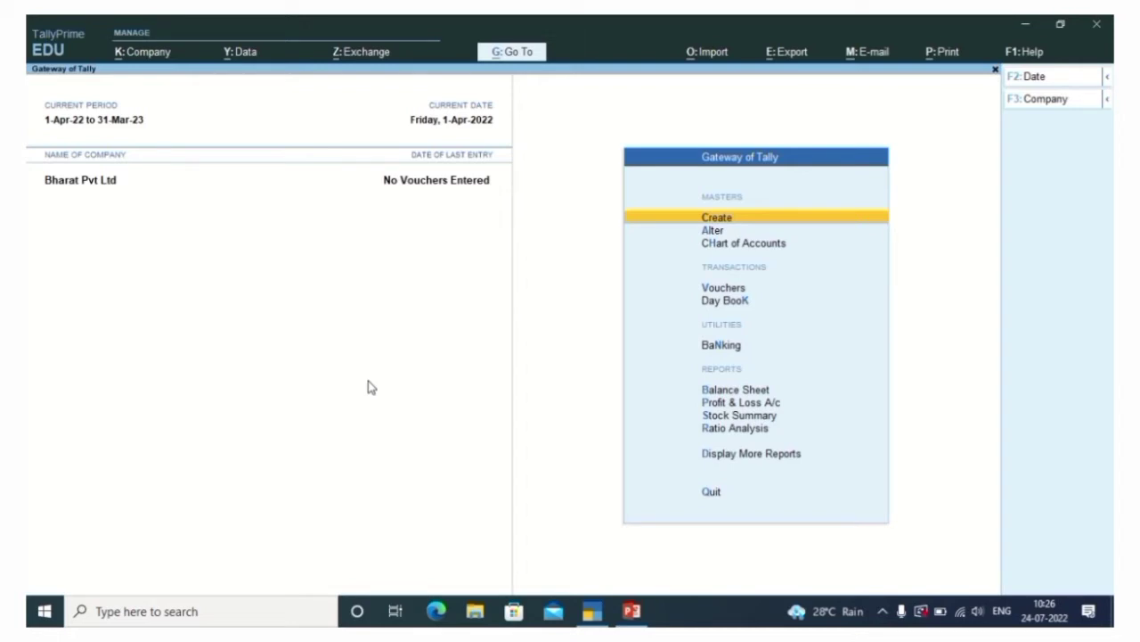
Shut Bharat Pvt Ltd with Alt+F3 and choose Create Company
key("alt")
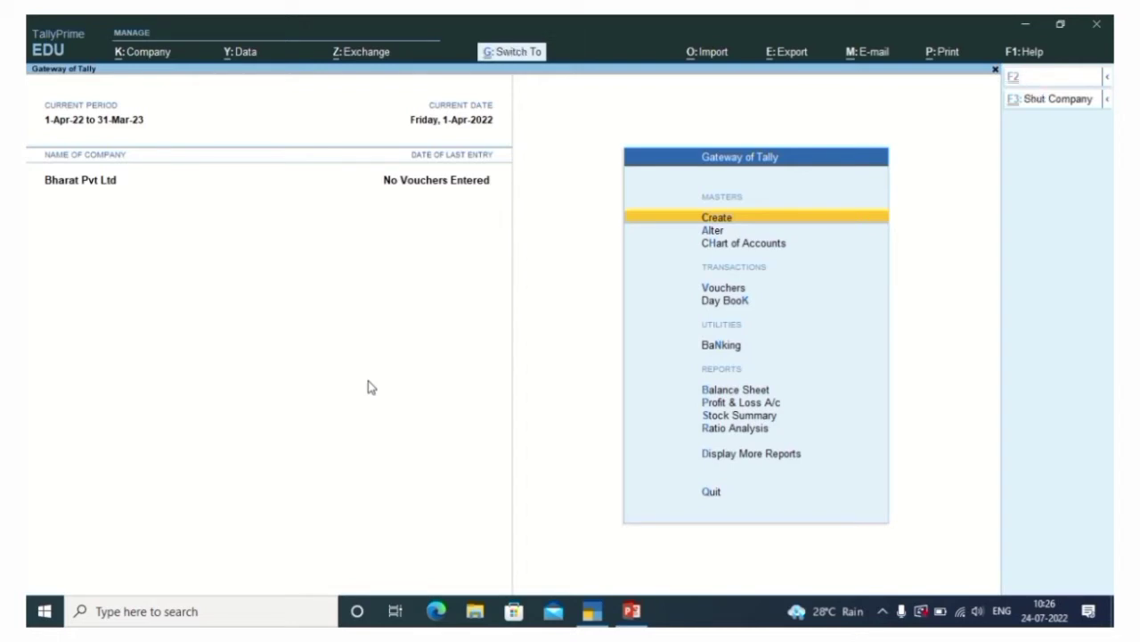
key("alt+F3")
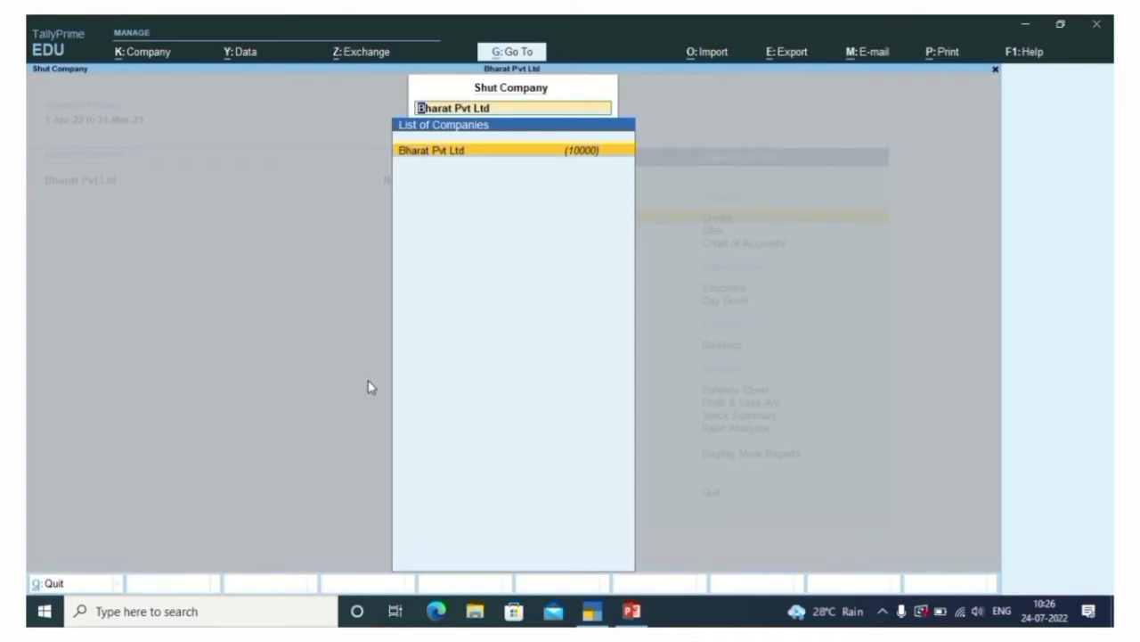
key("Return")
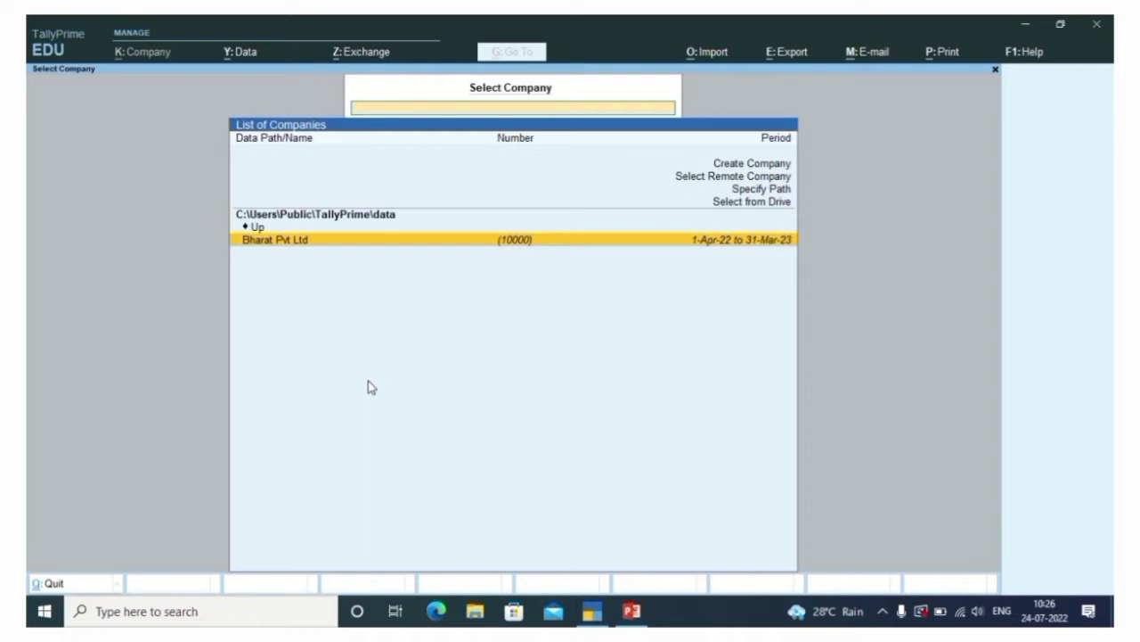
key("Up")
key("Up")
key("Up")
key("Up")
key("Up")
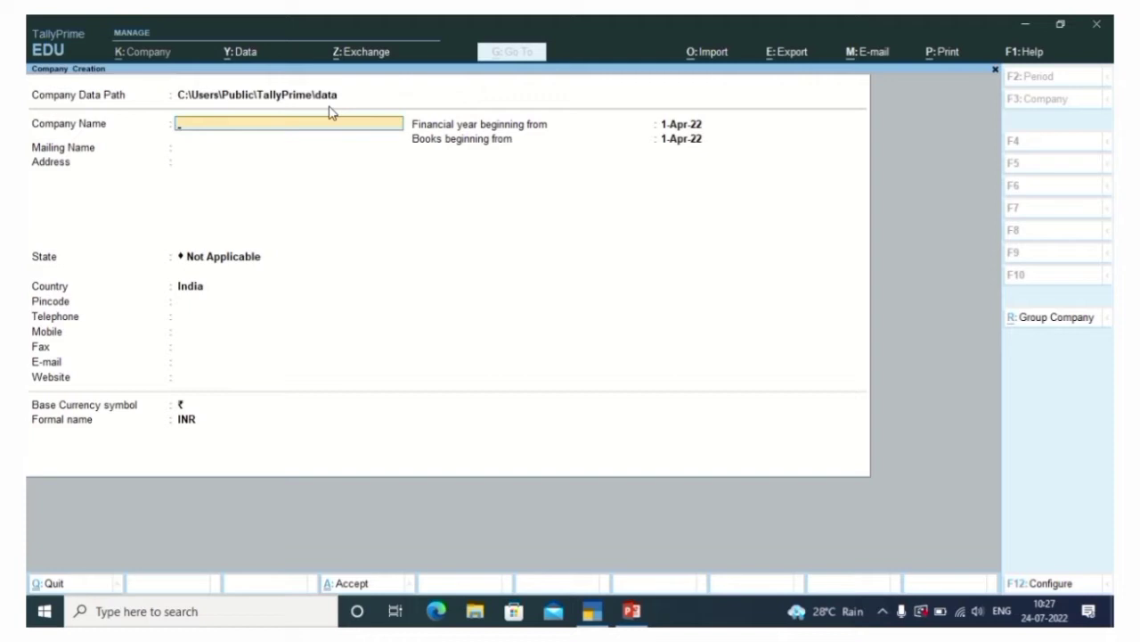
Name the company 'Ram Ji Pvt Ltd' and keep the matching mailing name
type("Ram Ji Pvt Ltd")
key("Return")
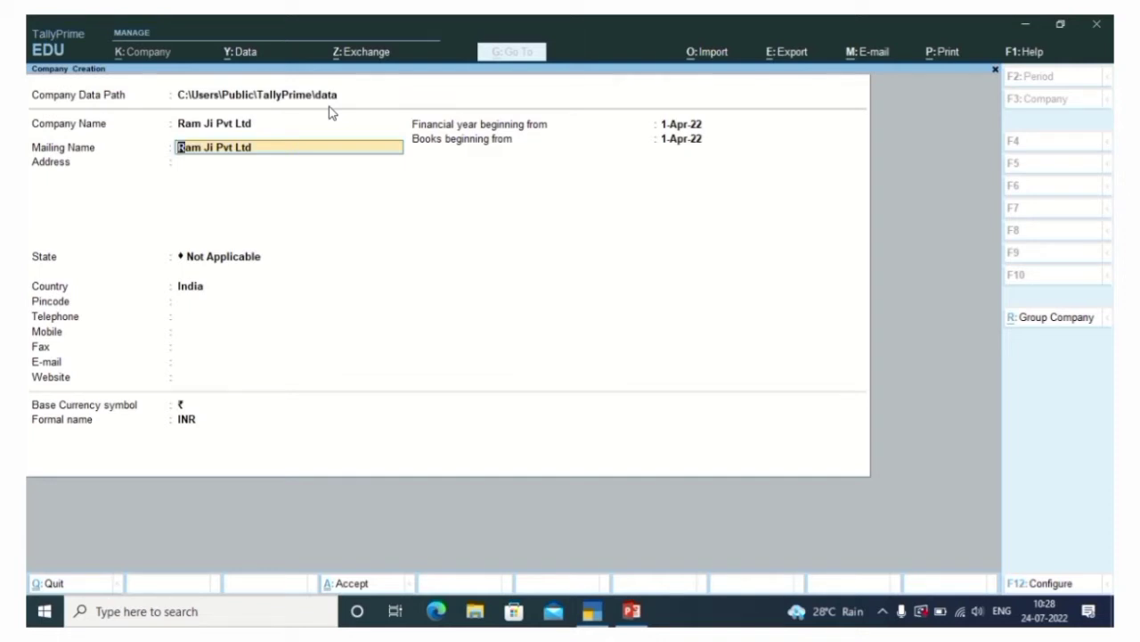
key("Return")
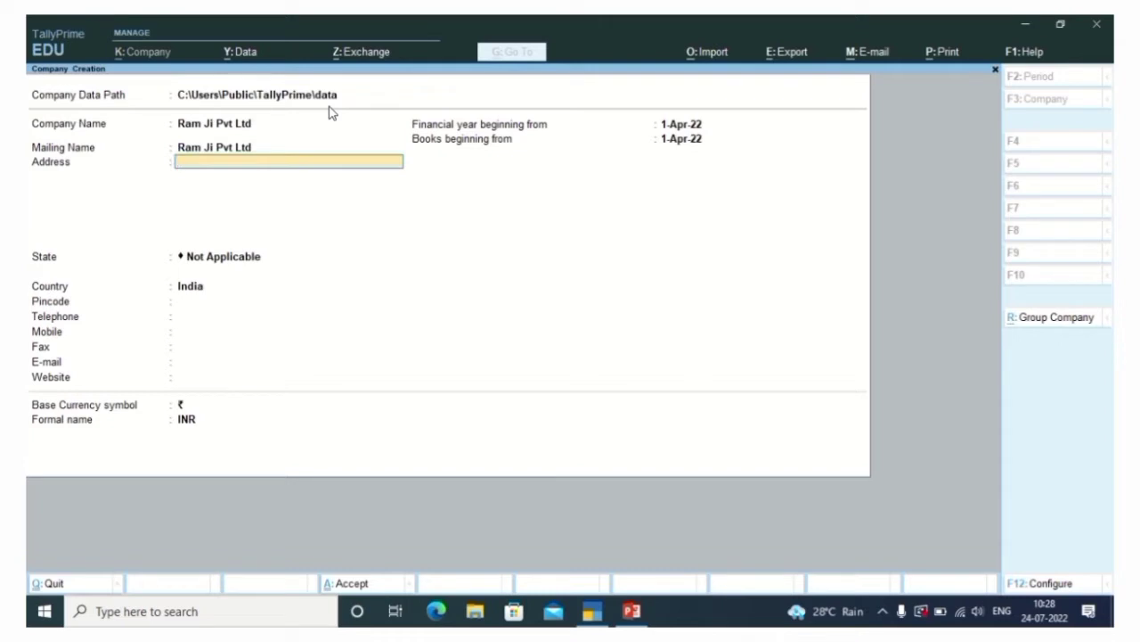
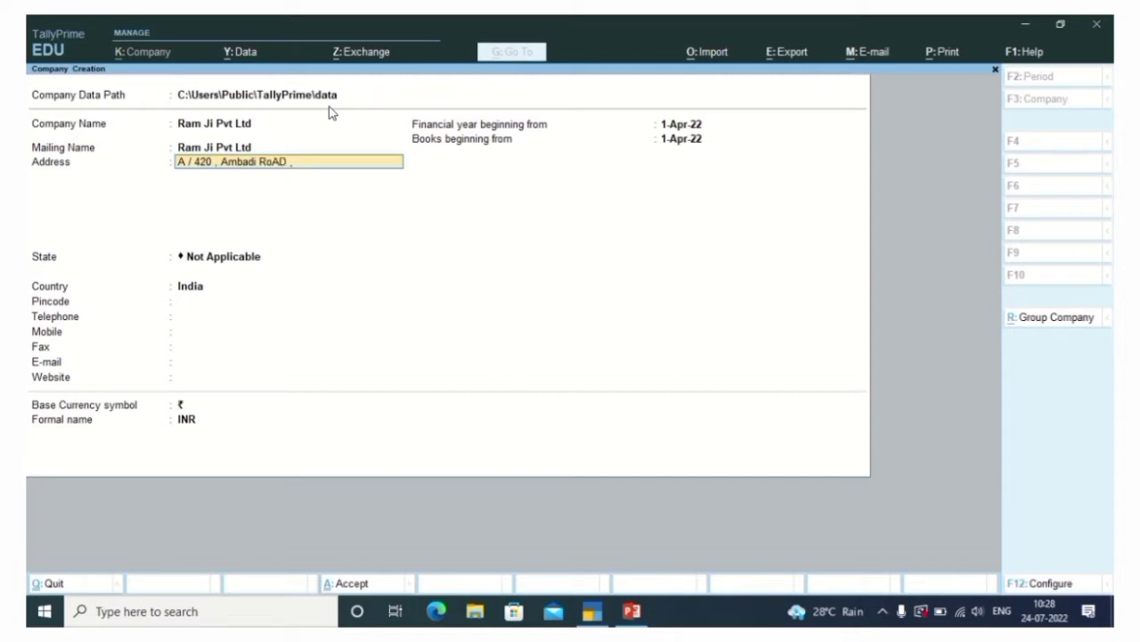
Enter the company's postal address as two separate lines
key("Return")
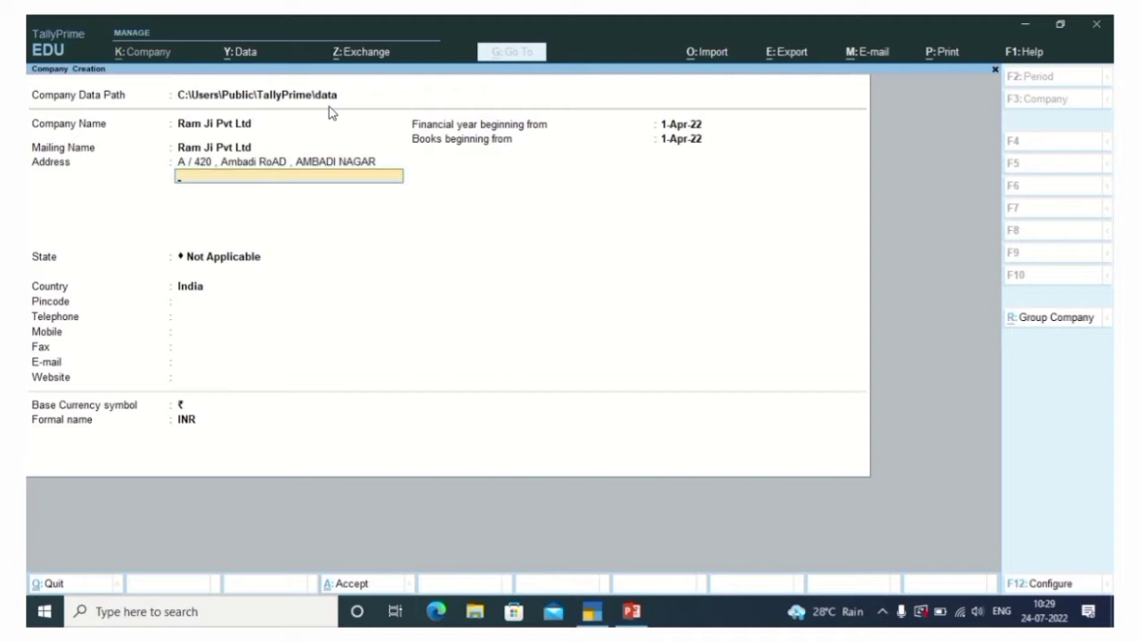
key("Return")
key("Return")
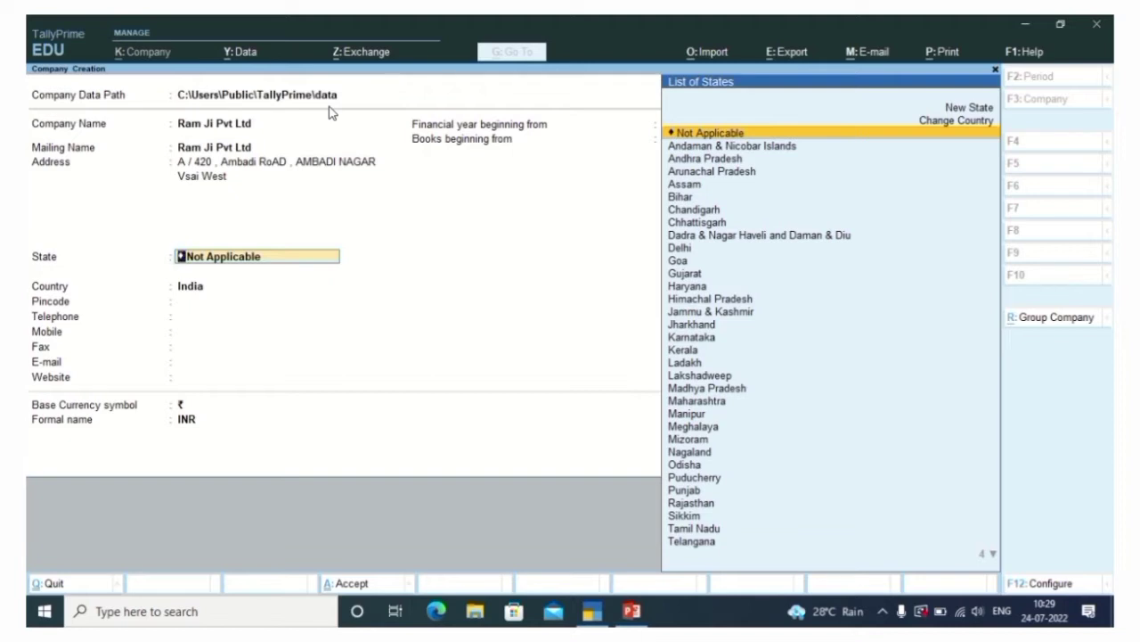
Keep India as the country and set the state to Maharashtra
key("Return")
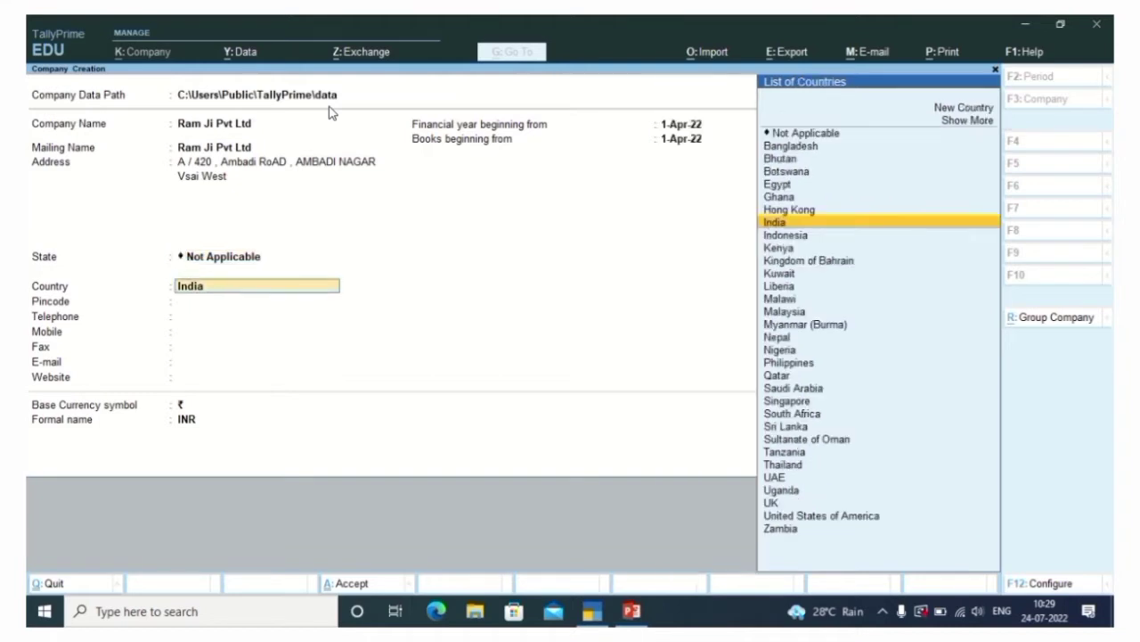
key("Return")
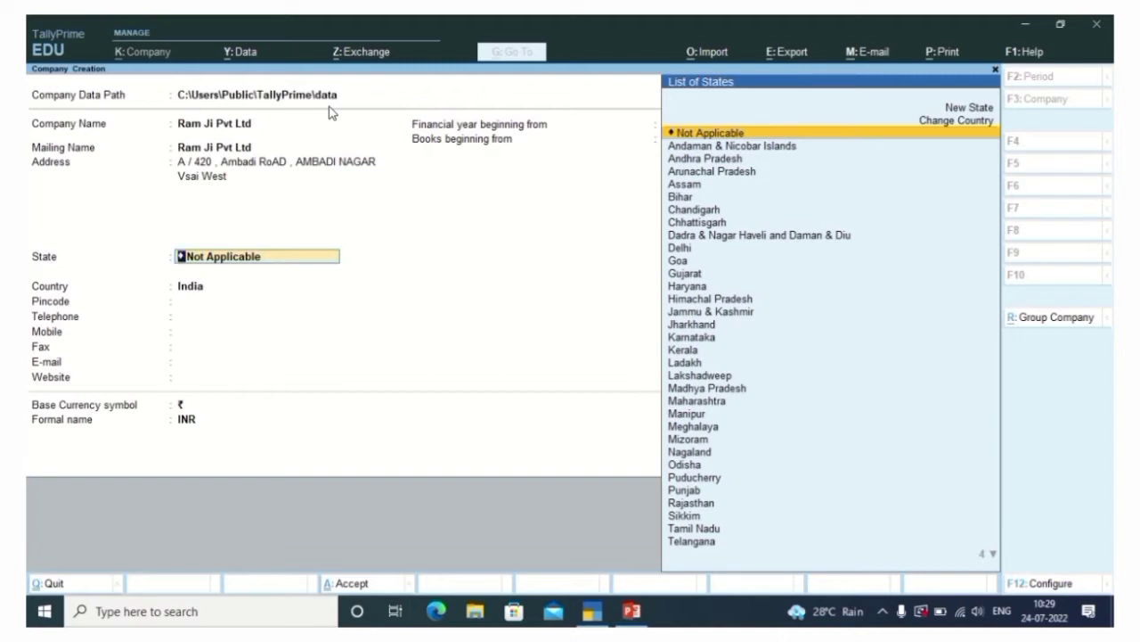
type("Maha")
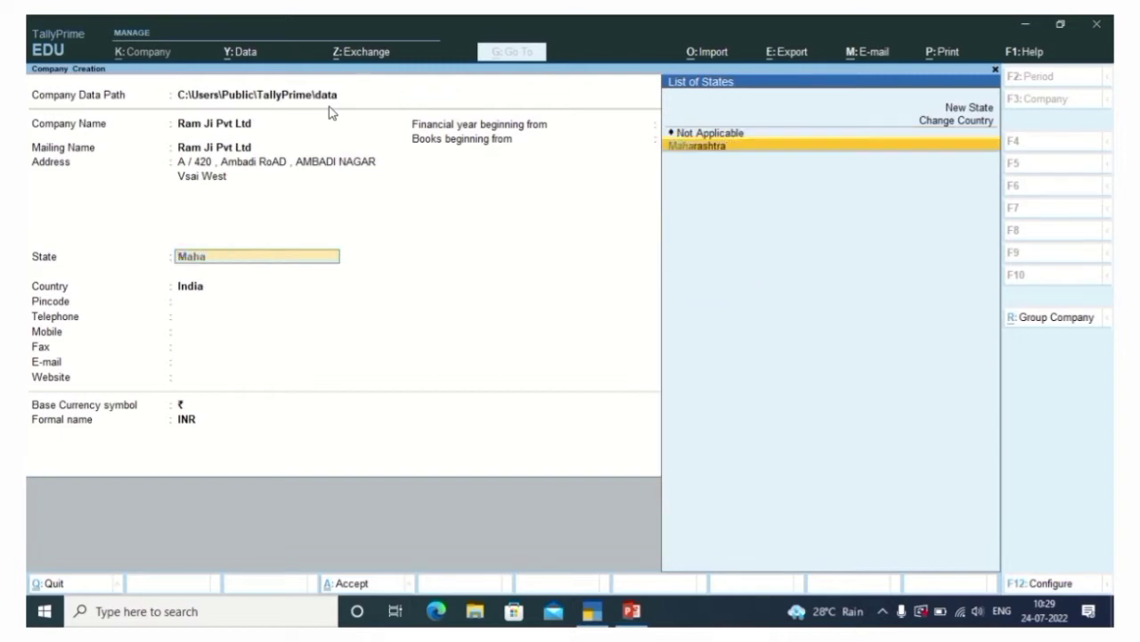
key("Return")
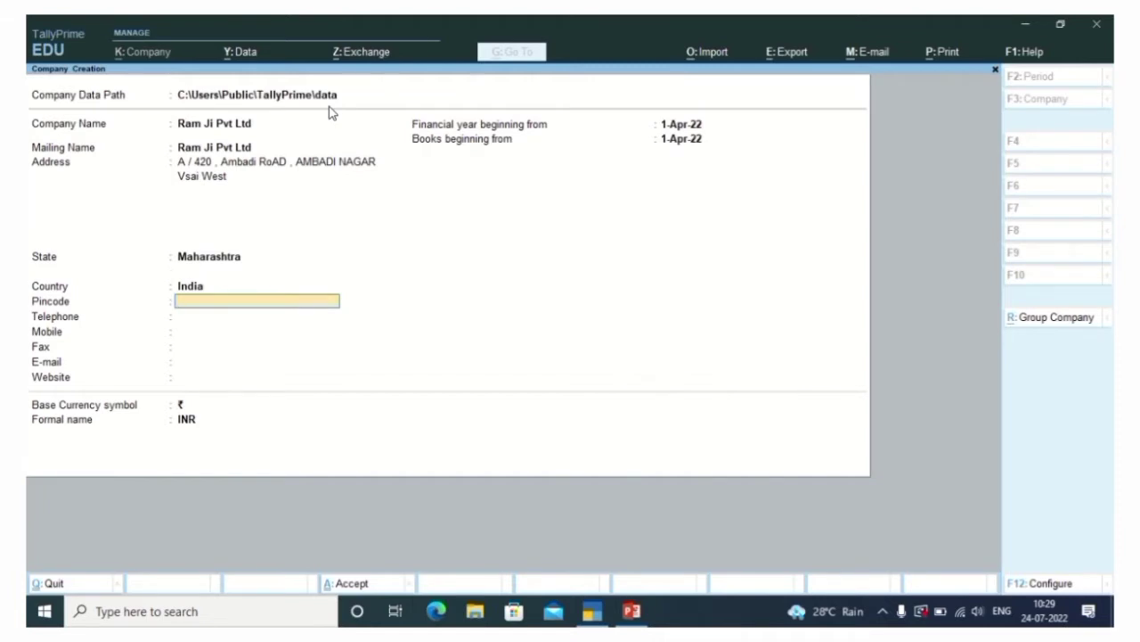
Enter the company's pincode, telephone number and mobile number
key("Return")
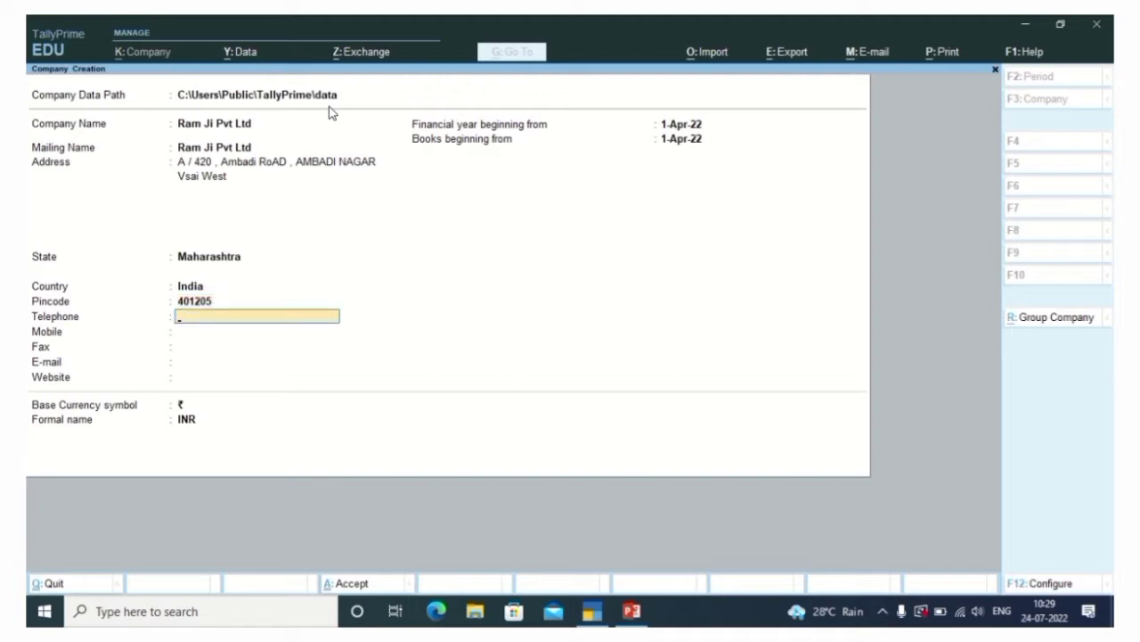
key("Return")
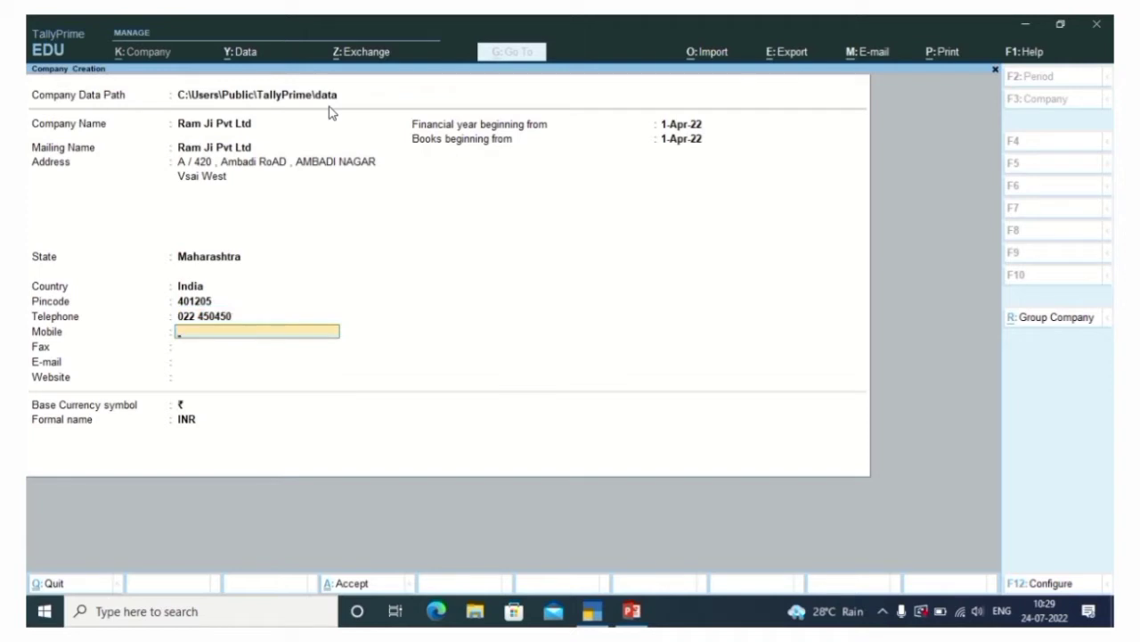
key("Return")
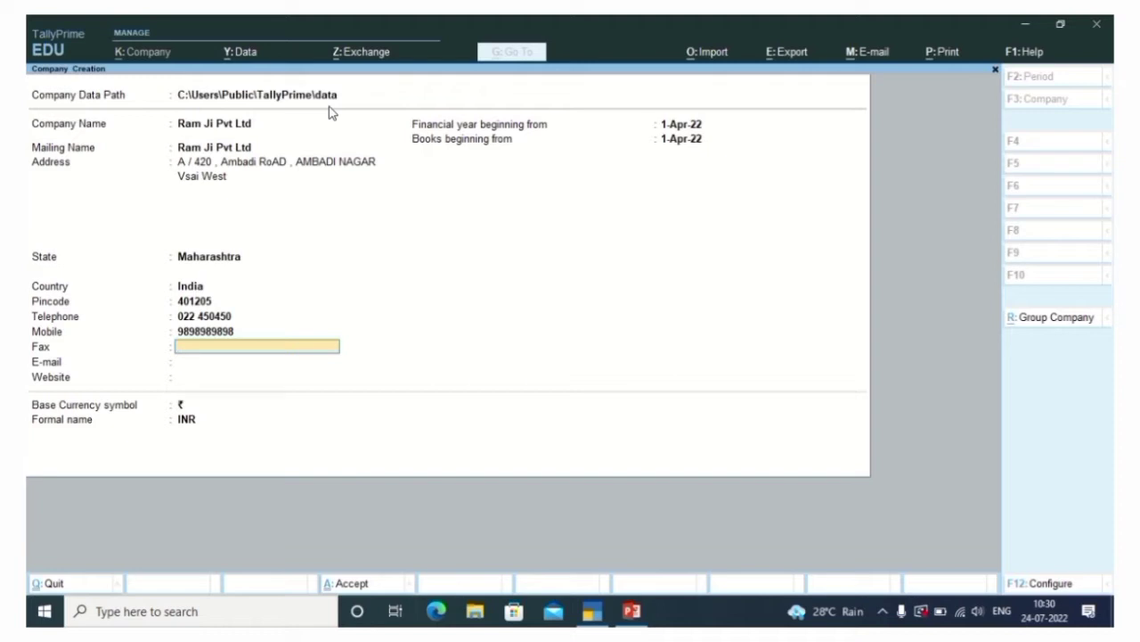
Fill the Fax field with the telephone number using Ctrl+R
key("Up")
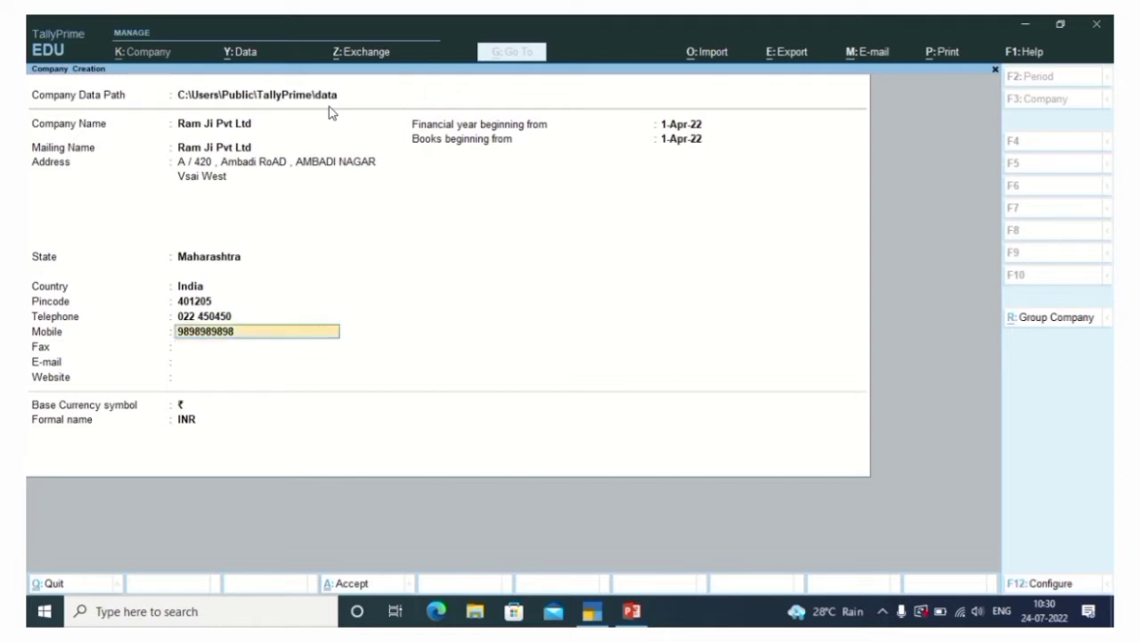
key("Up")
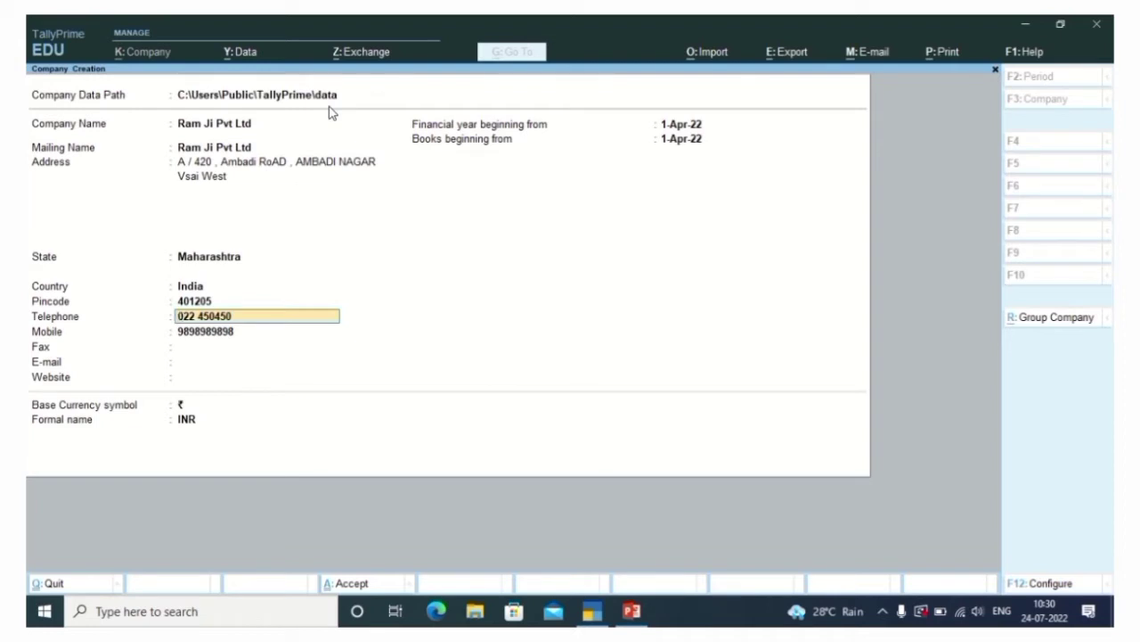
key("ctrl")
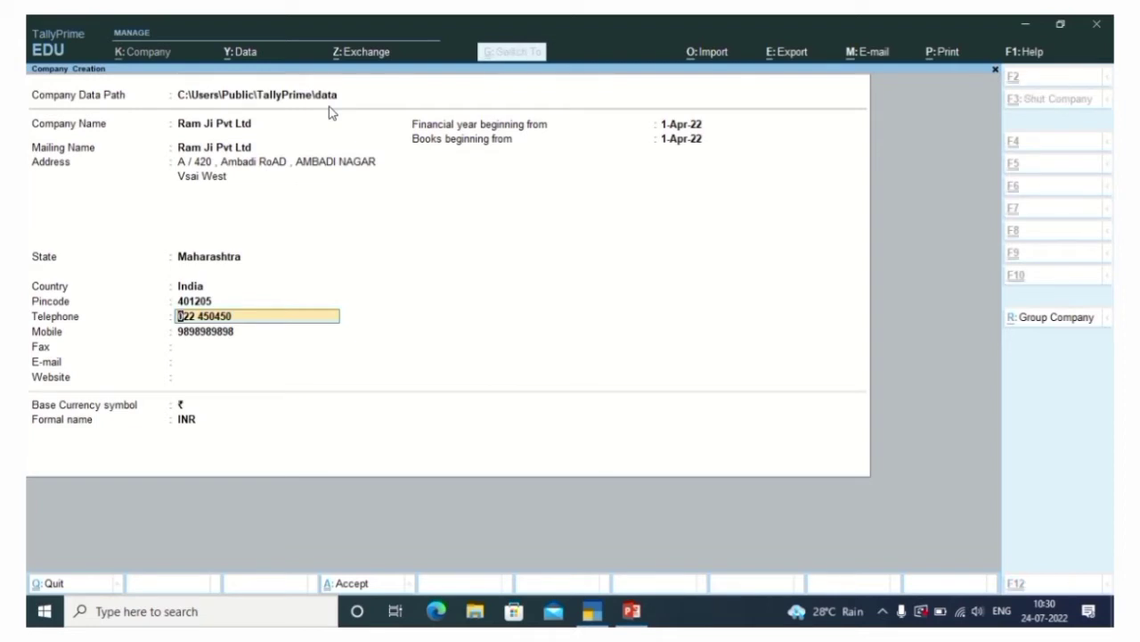
key("Return")
key("Return")
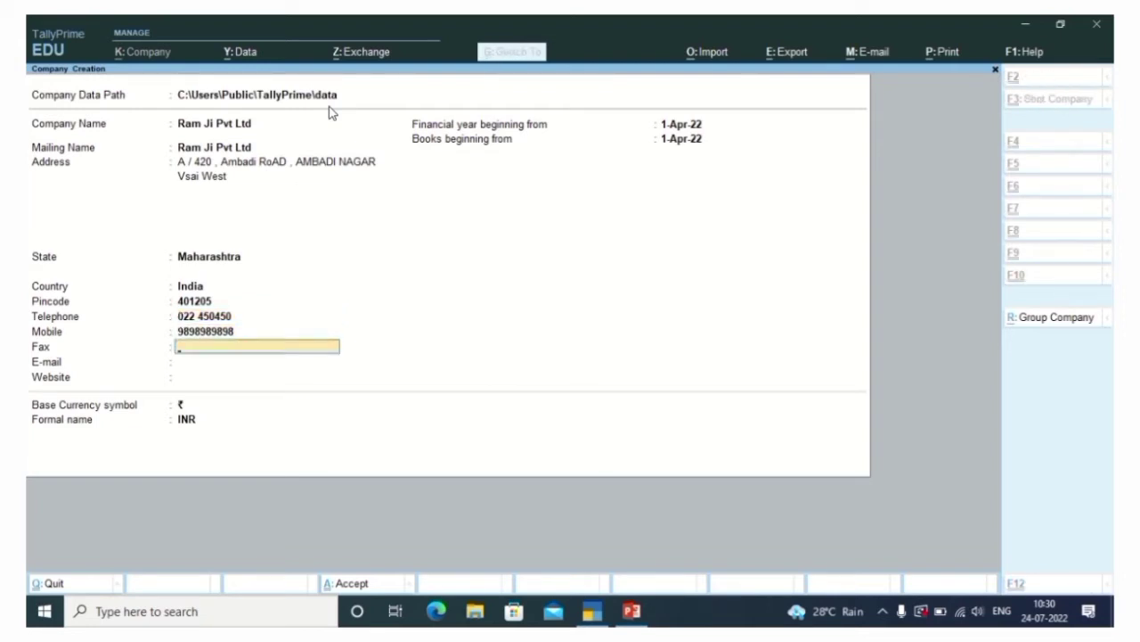
key("ctrl+r")
key("Return")
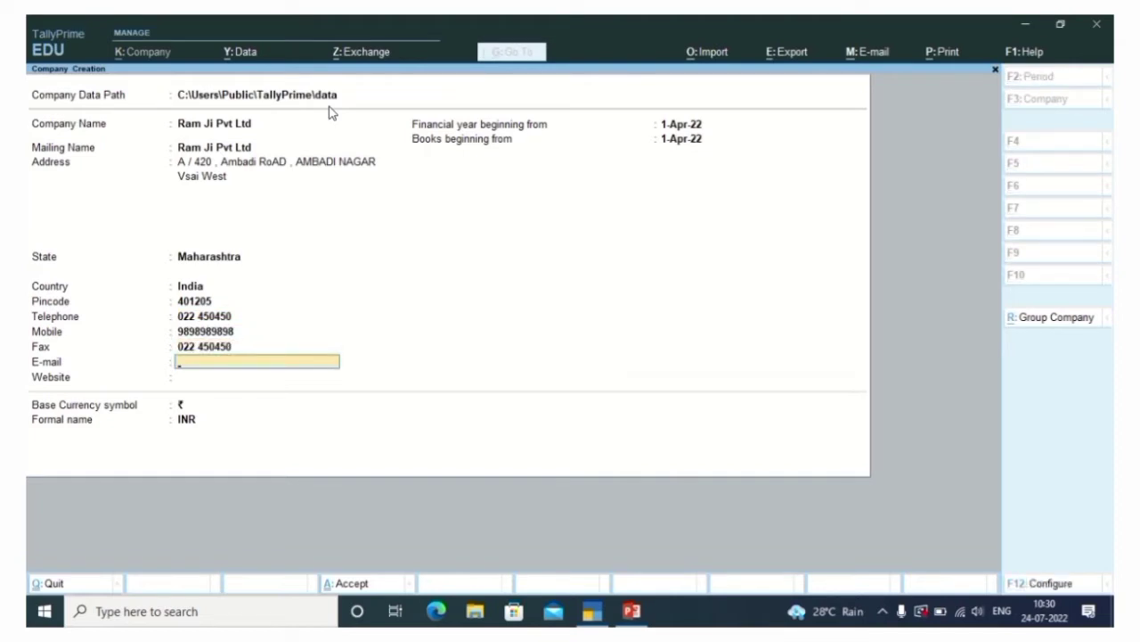
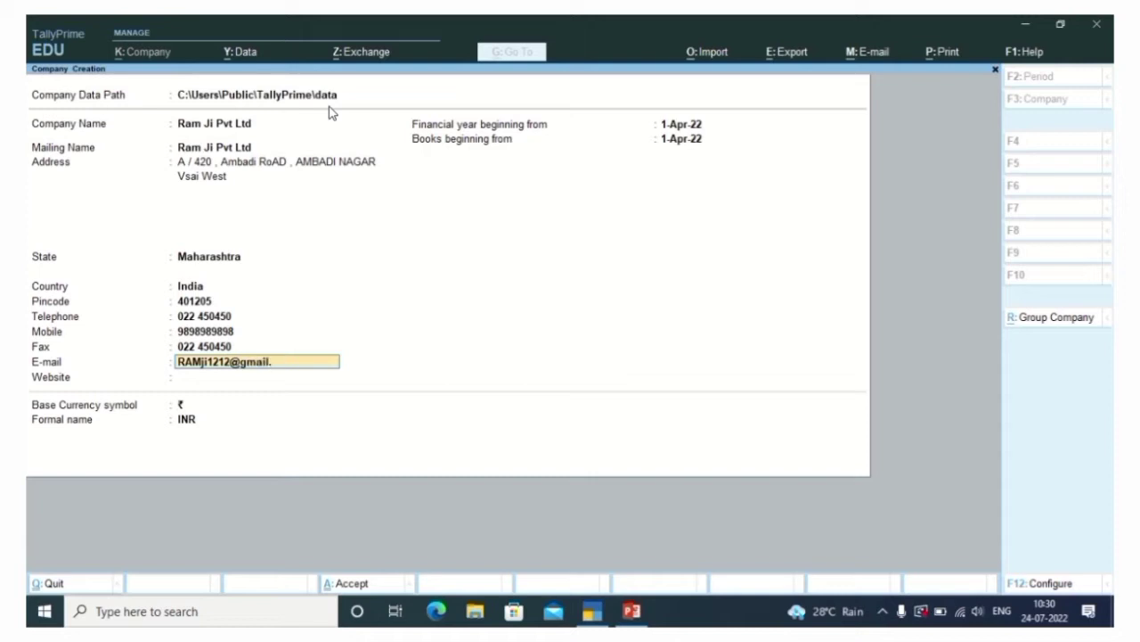
key("Return")
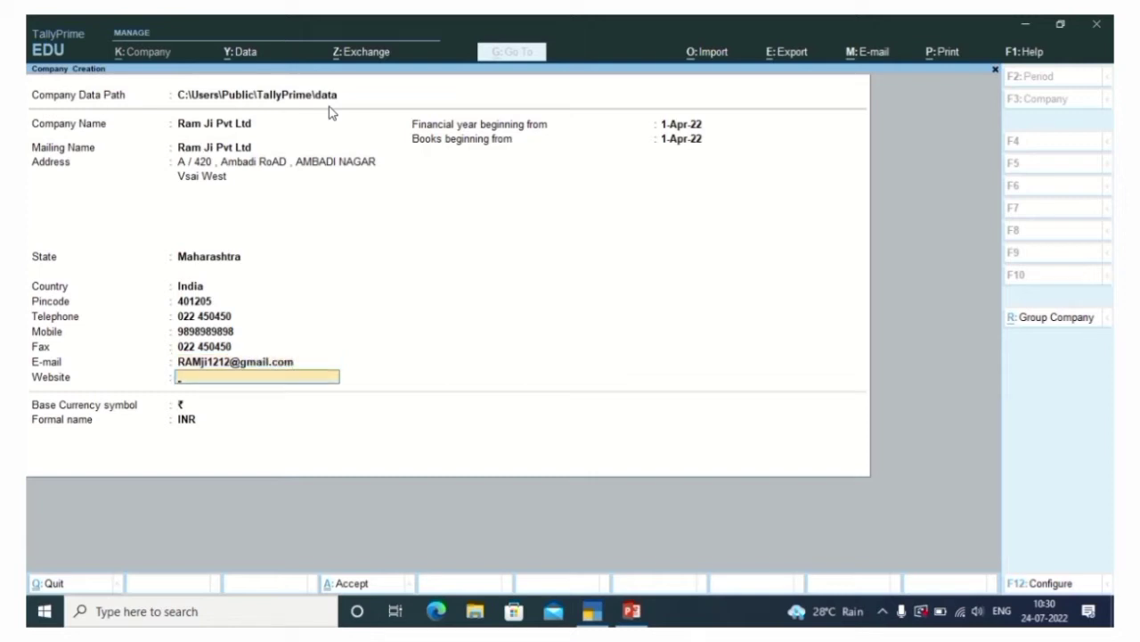
type("WWW.ramji.com")
Accept the 1-Apr-22 financial year and books date and ₹ currency, then create the company
key("Return")
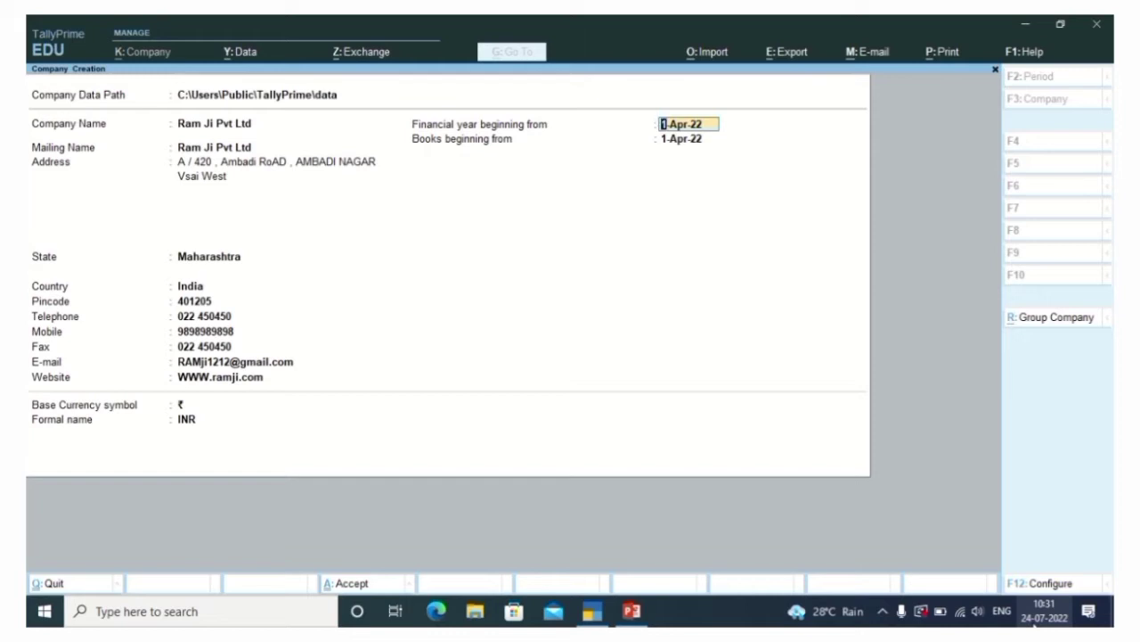
key("Return")
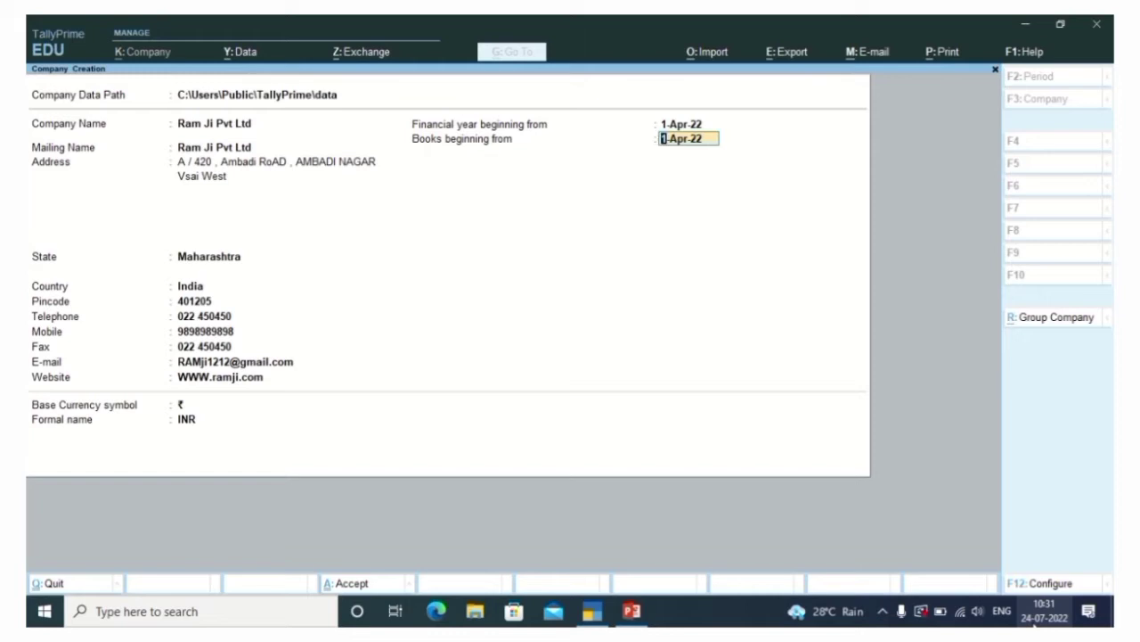
key("Return")
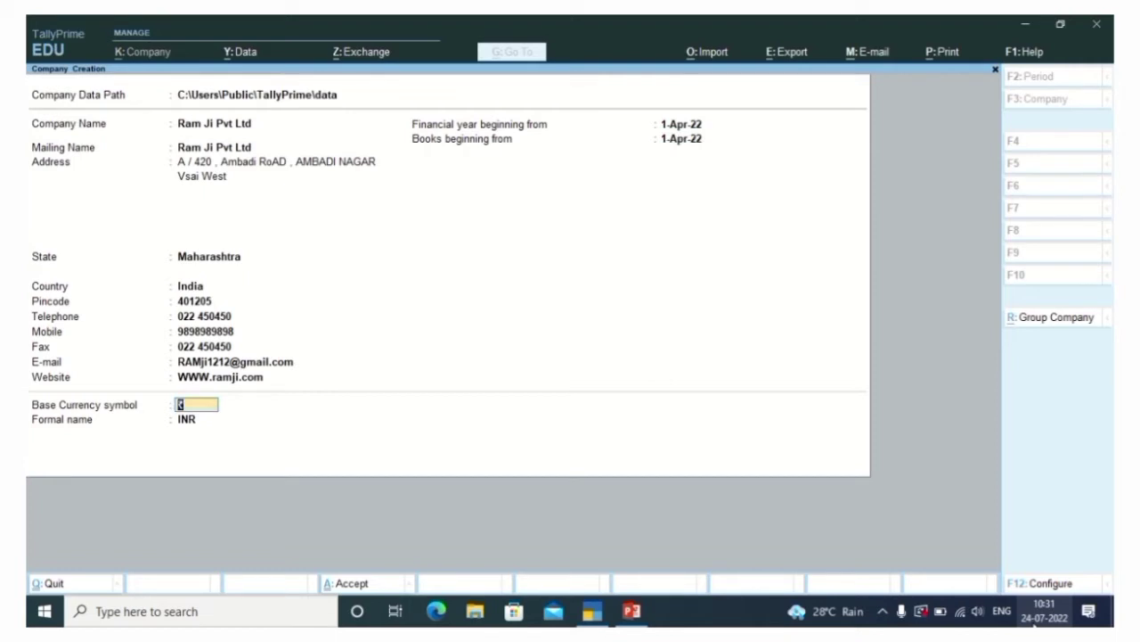
key("Return")
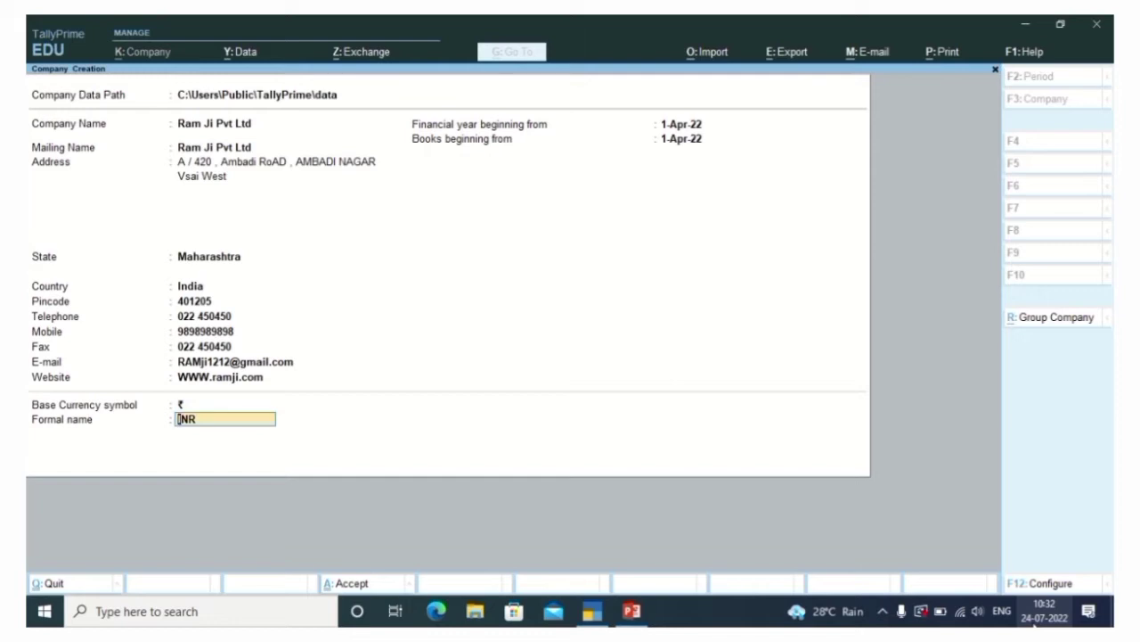
key("Return")
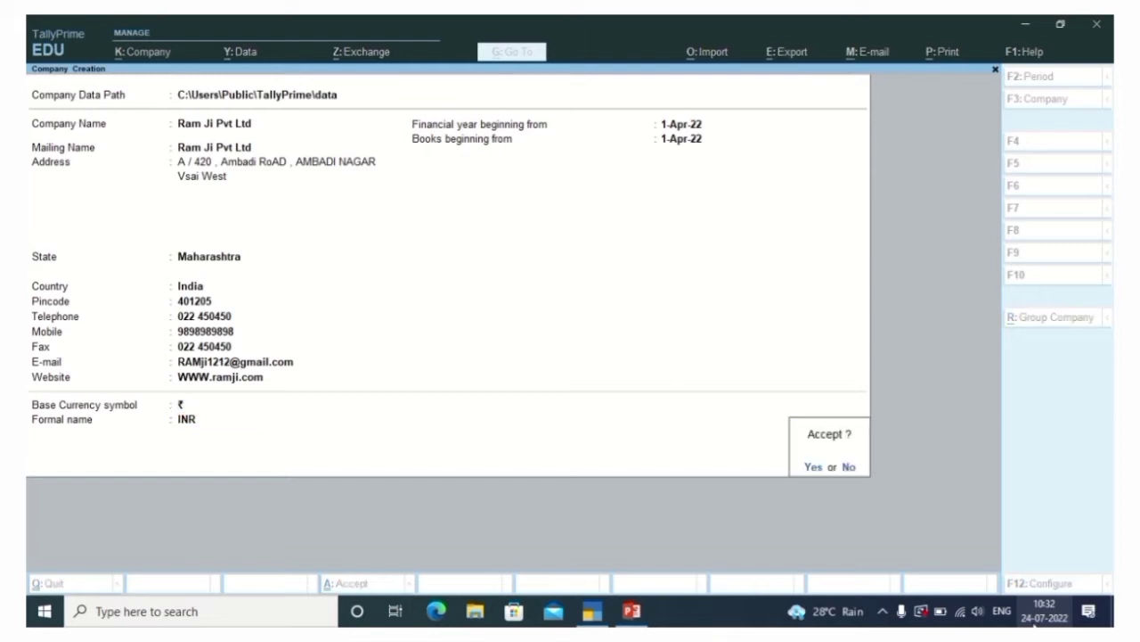
key("Return")
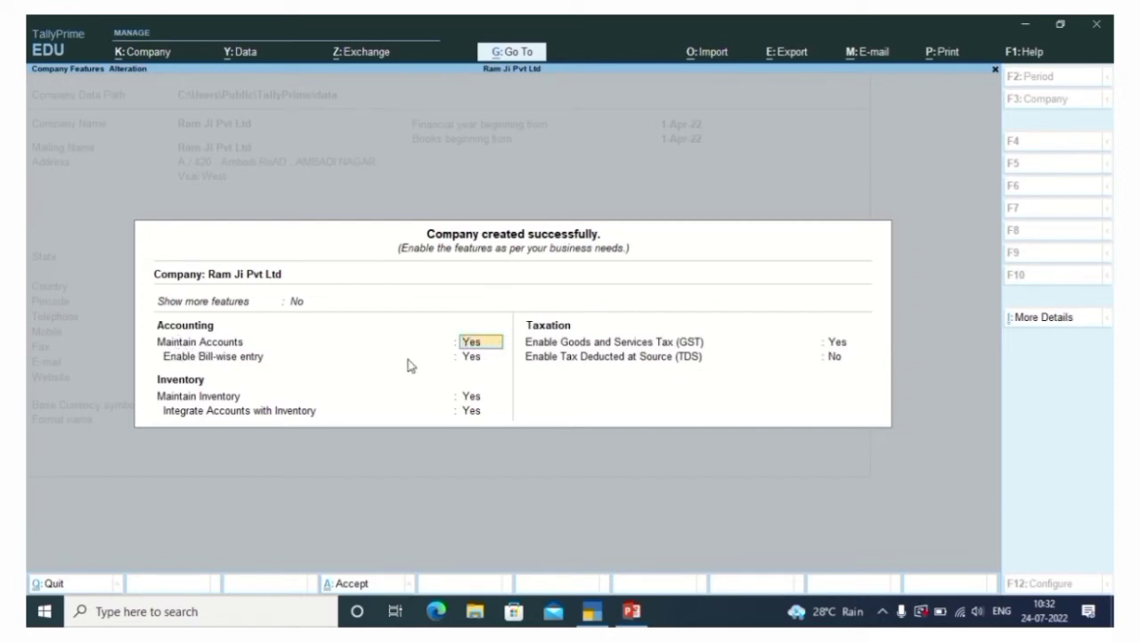
Keep Maintain Accounts and Bill-wise entry both at Yes
key("Return")
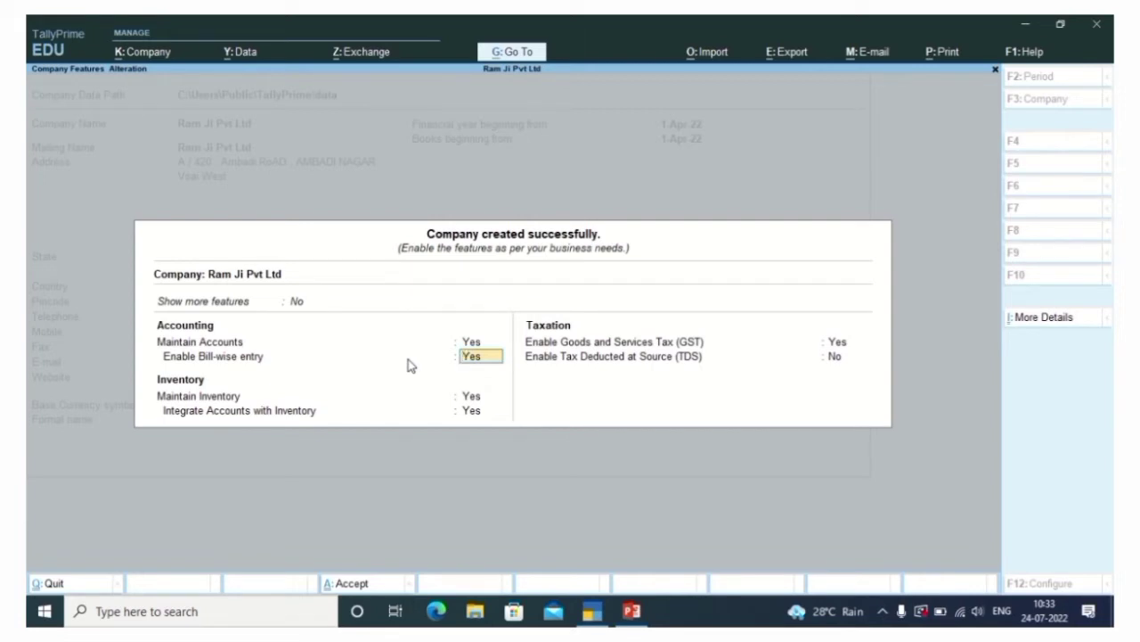
key("Return")
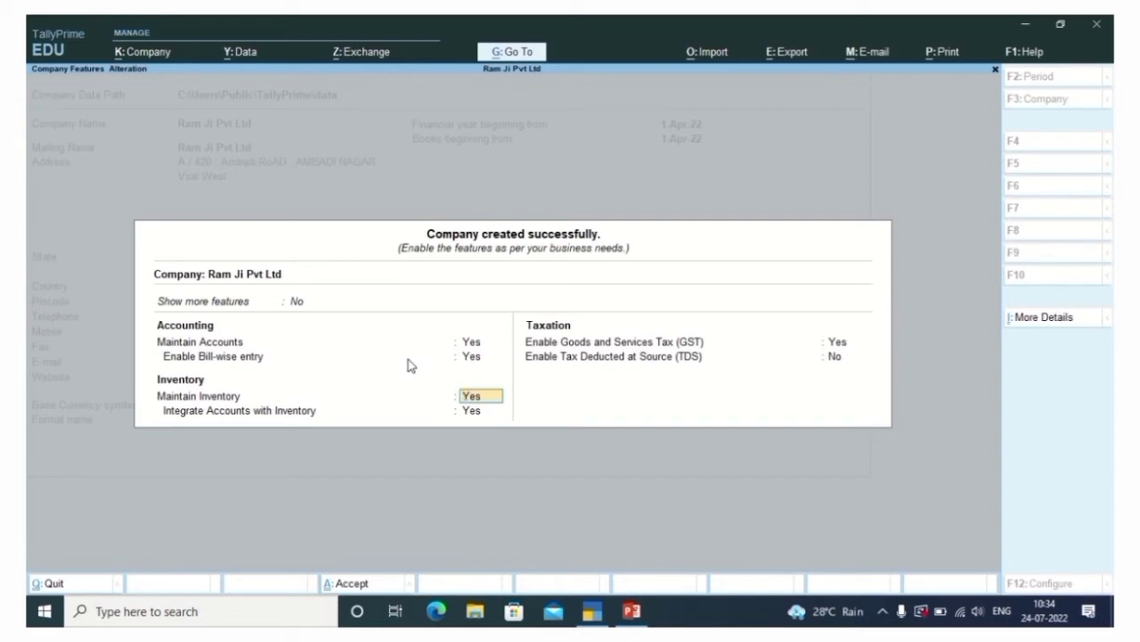
Set Enable GST to No, leave TDS at No, and accept the features
key("Return")
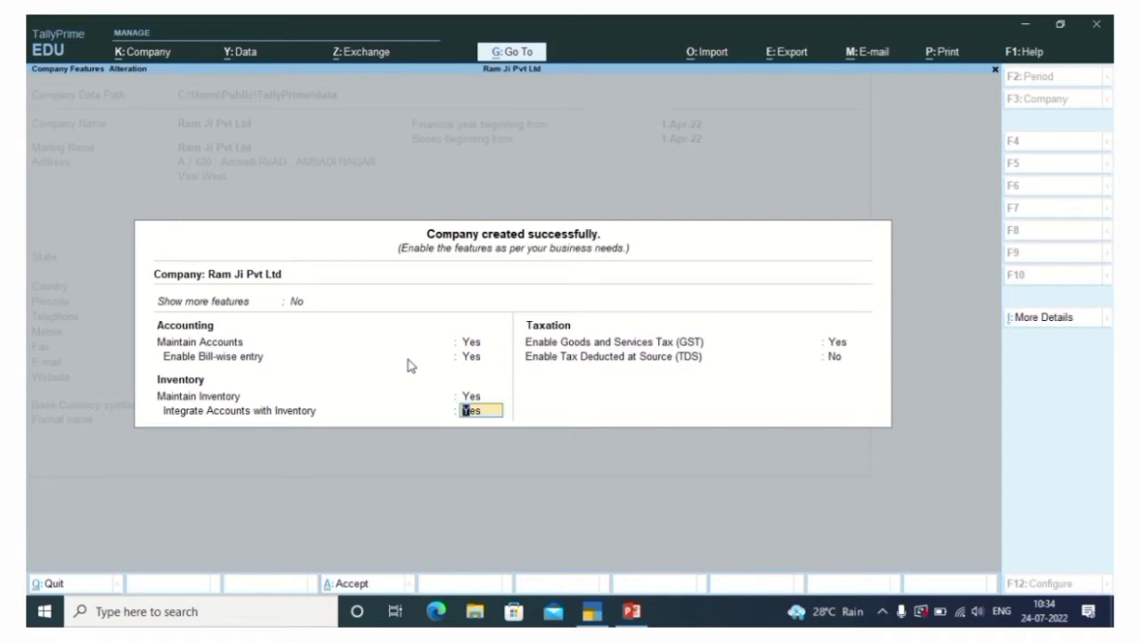
key("Return")
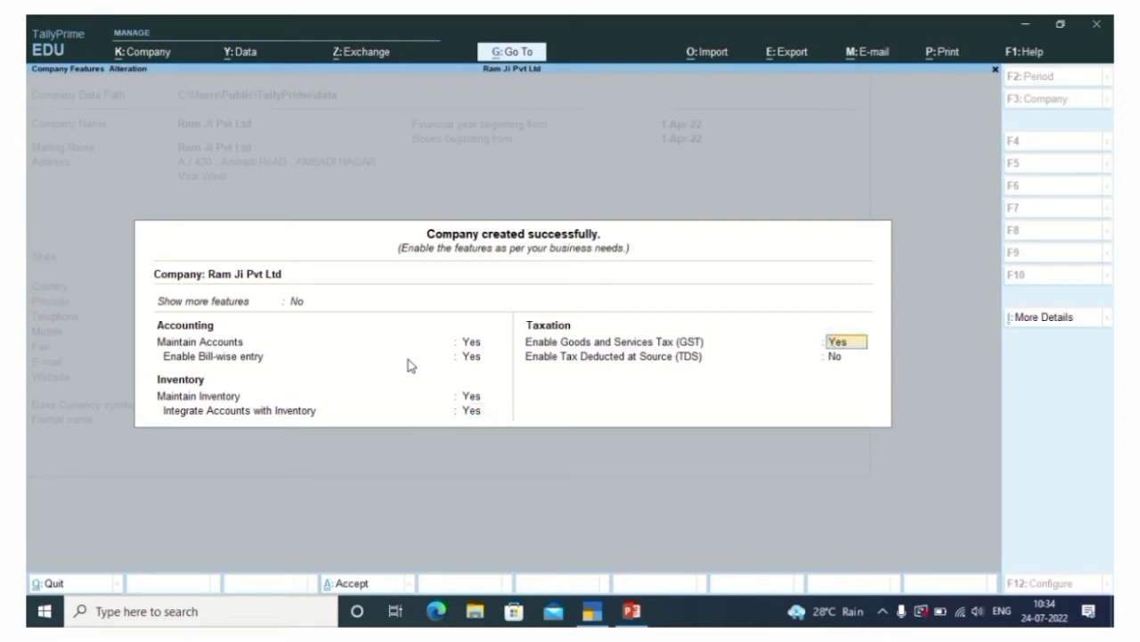
key("n")
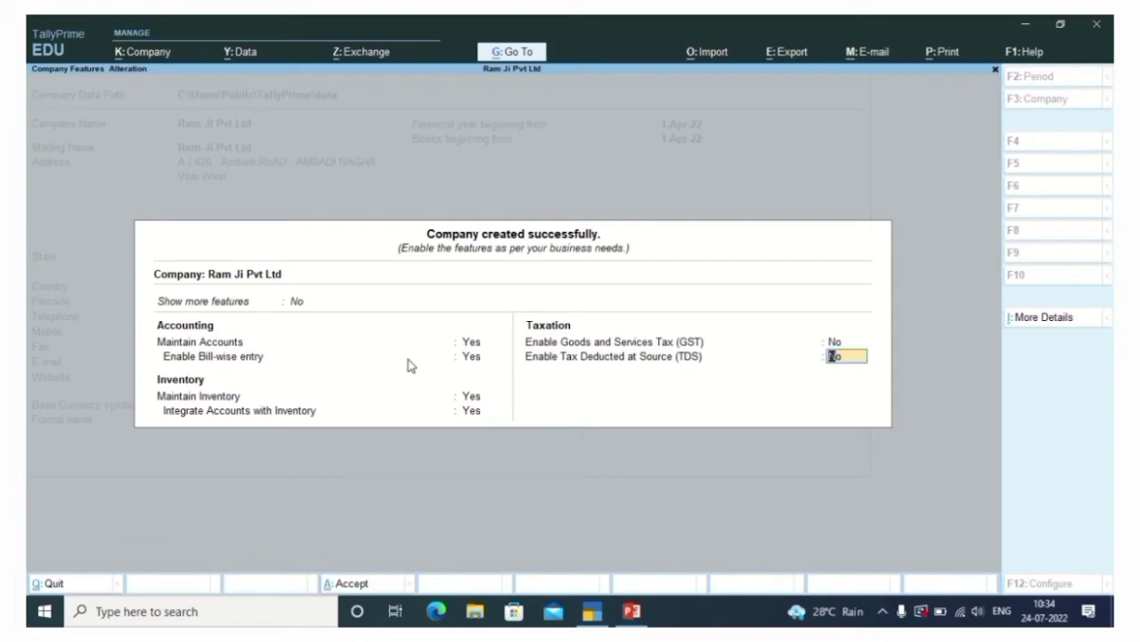
key("Return")
key("Return")
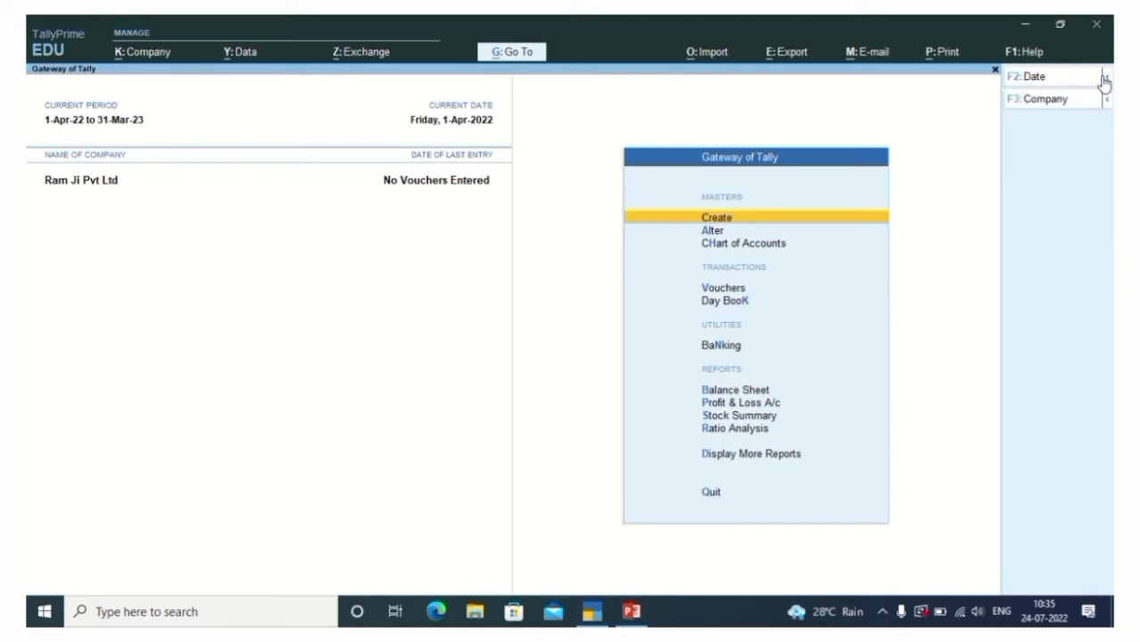
left_click(1108, 79)
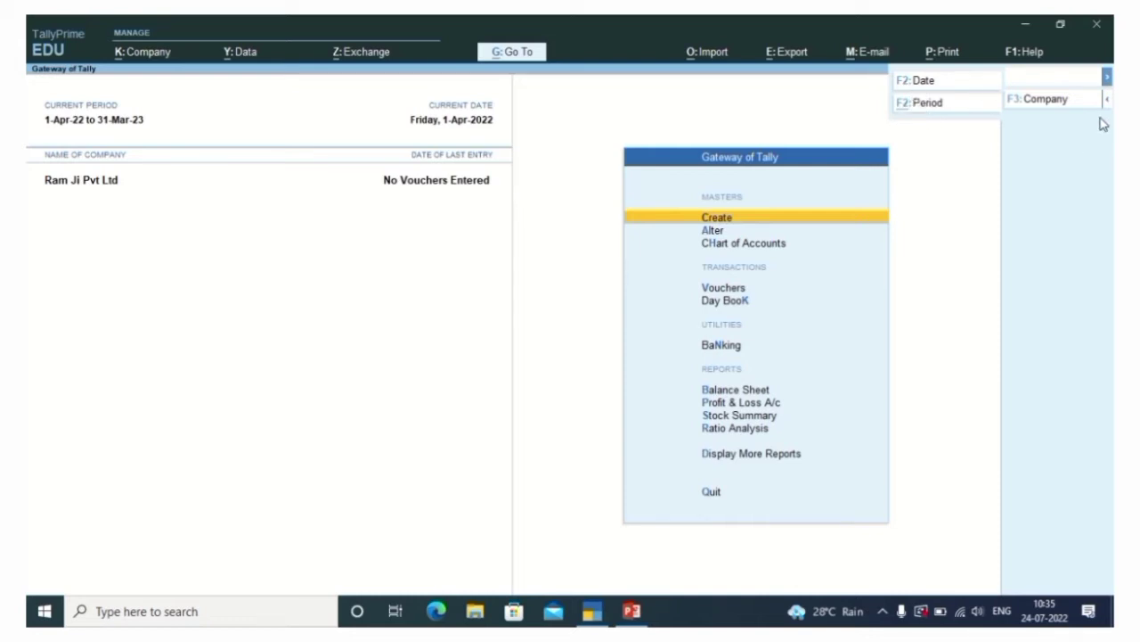
mouse_move(1108, 105)
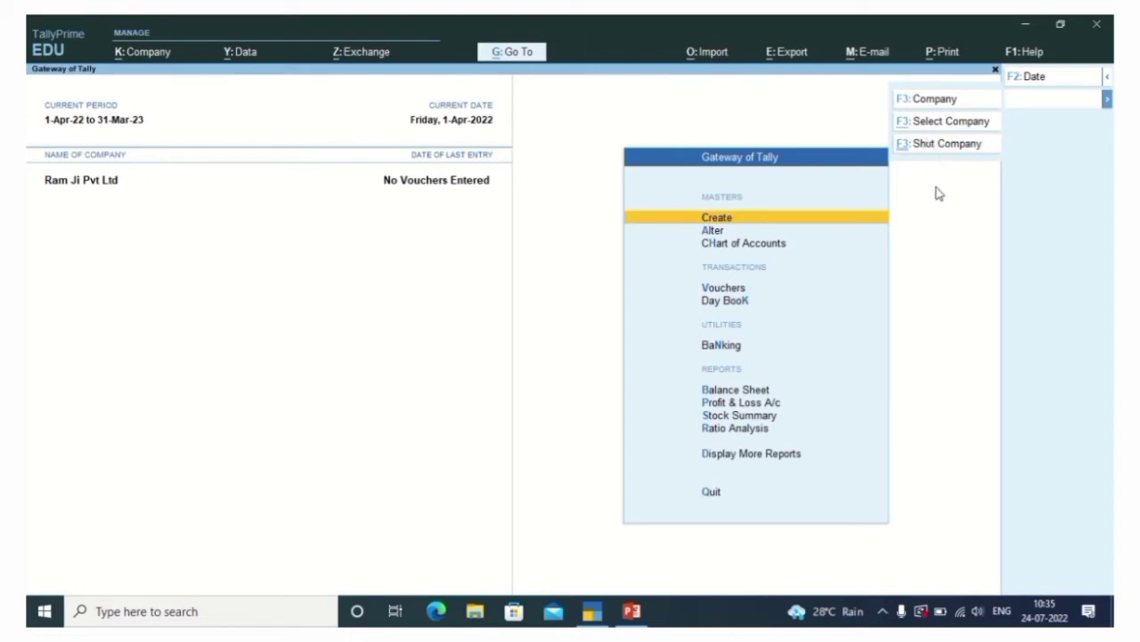
key("Escape")
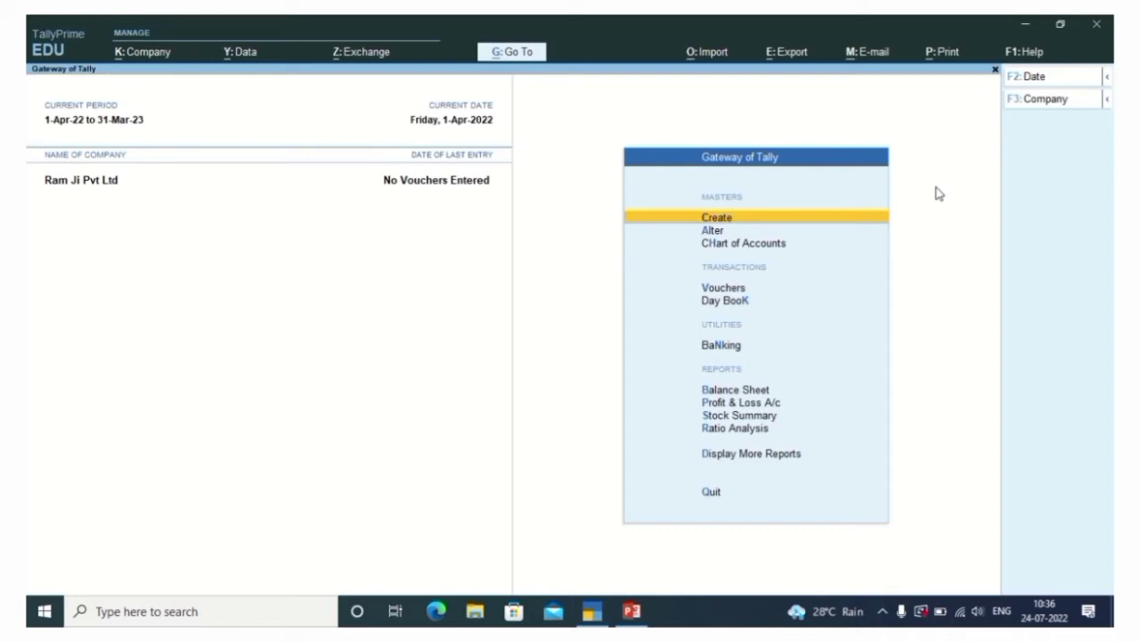
Open Ram Ji Pvt Ltd in Company Alteration at its address lines
key("F3")
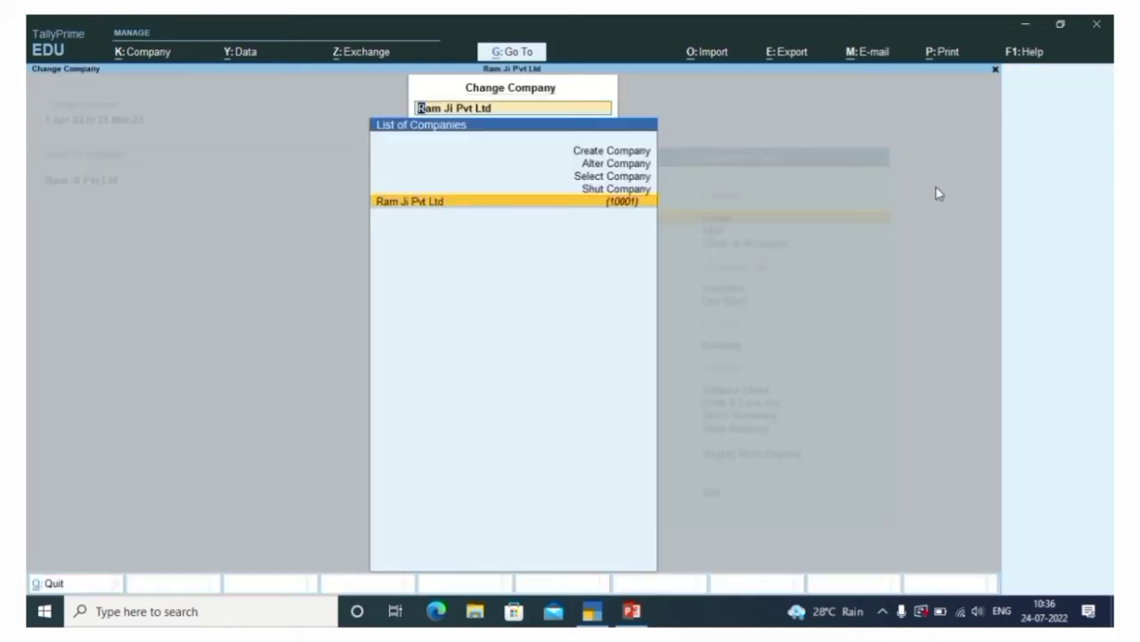
key("Up")
key("Up")
key("Up")
key("Up")
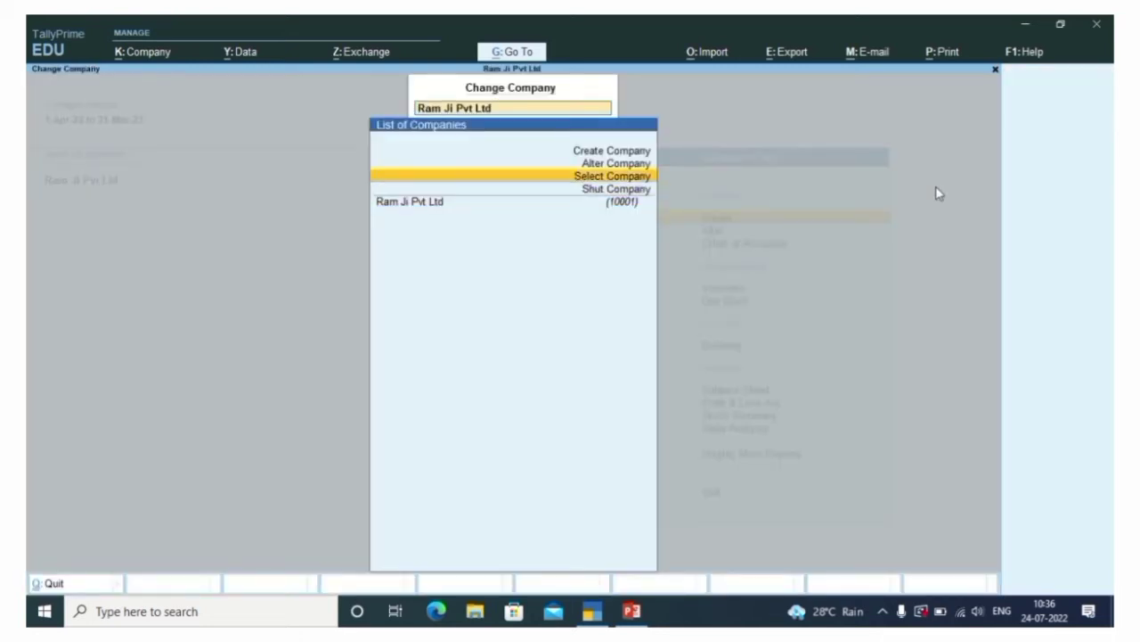
key("Down")
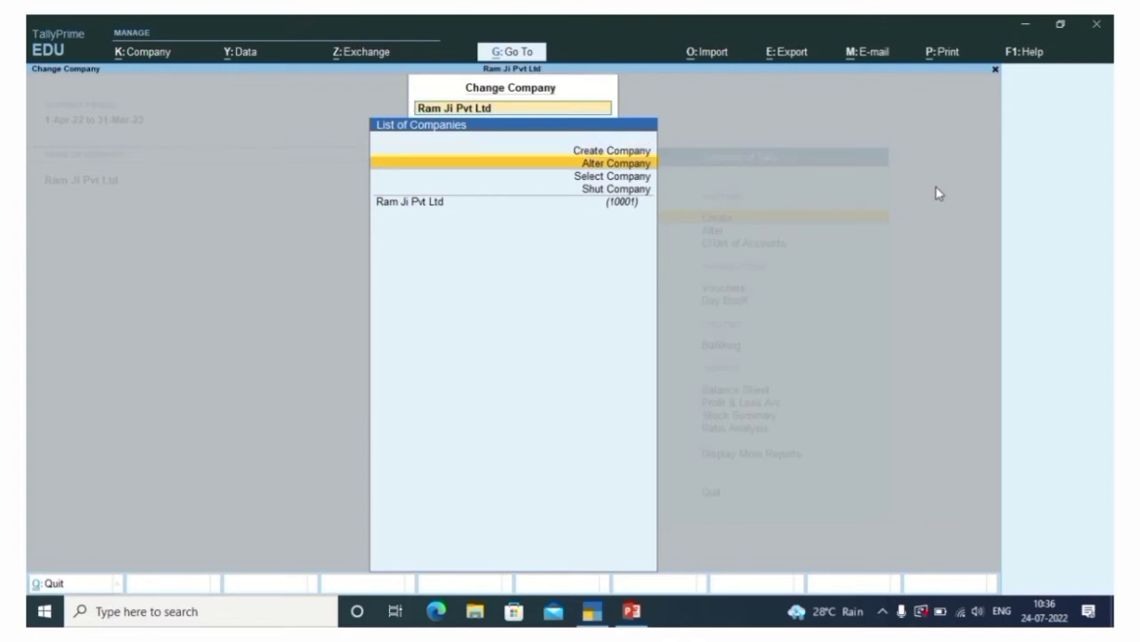
key("Return")
key("Return")
key("Return")
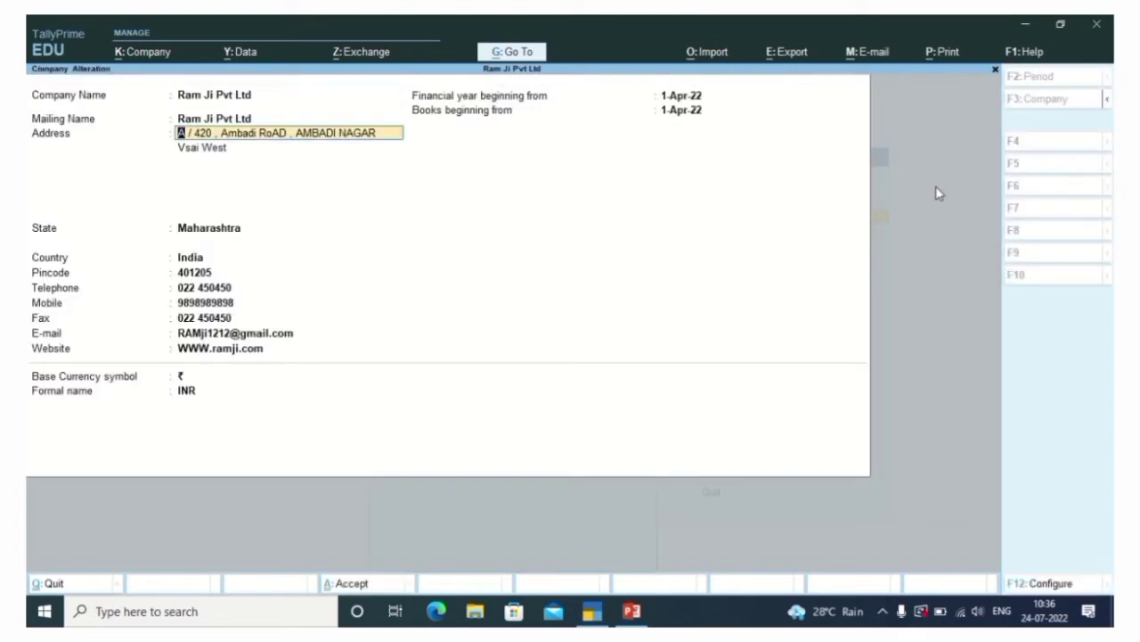
key("Return")
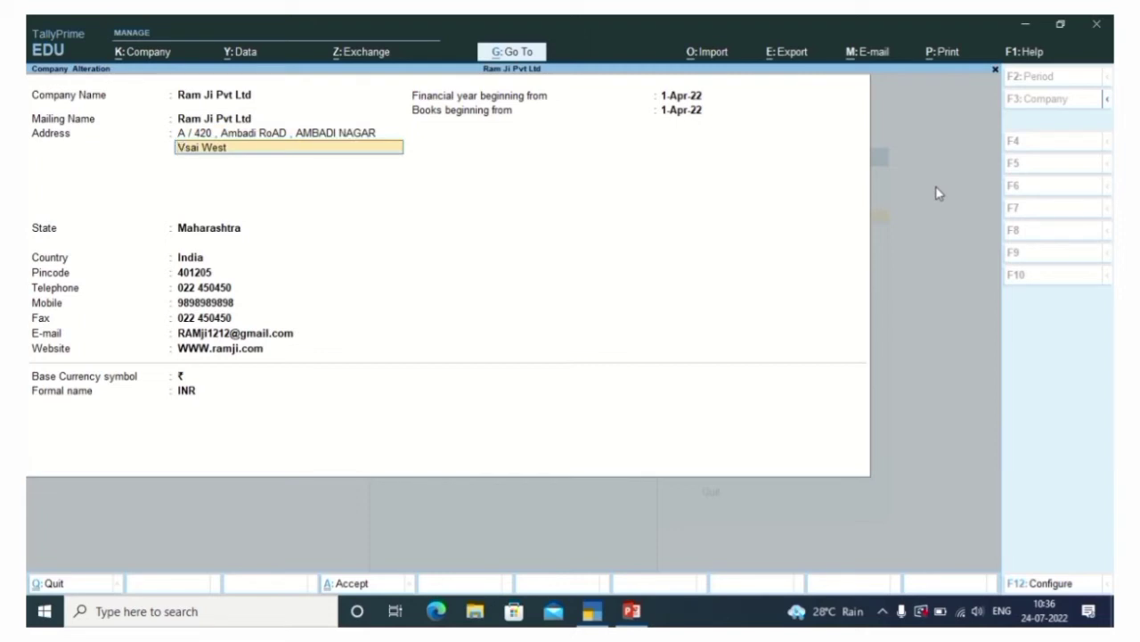
Replace the misspelled second address line, add a third line, and save
key("Delete")
key("Delete")
key("Delete")
key("Delete")
key("Delete")
key("Delete")
key("Delete")
key("Delete")
key("Delete")
type("Mahavir Nagar")
key("Return")
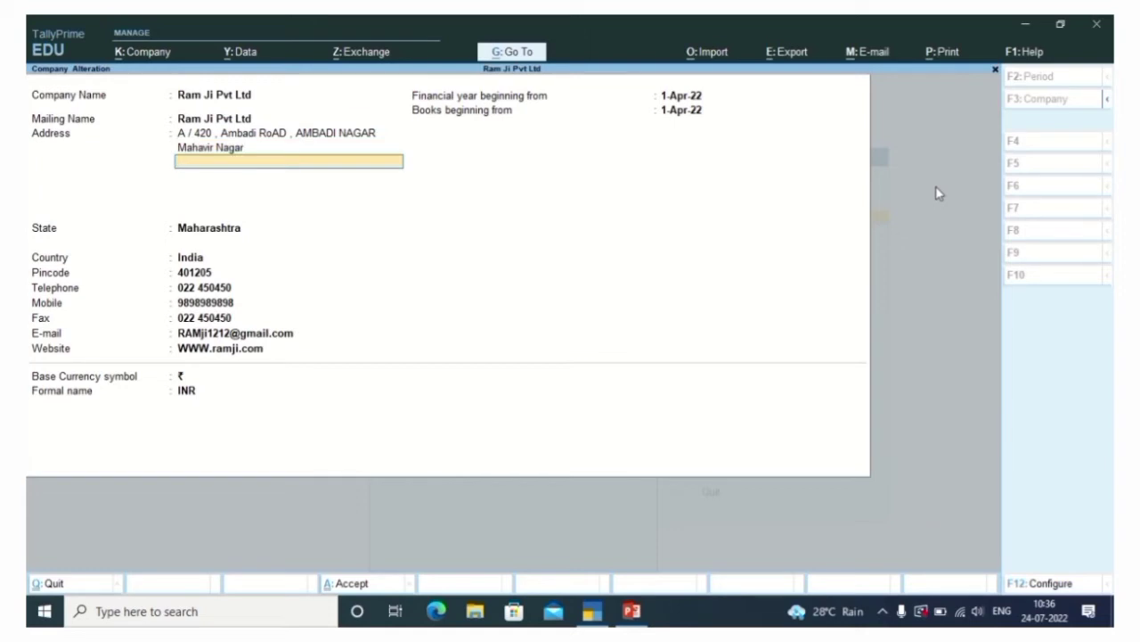
type("Vasai West")
key("Return")
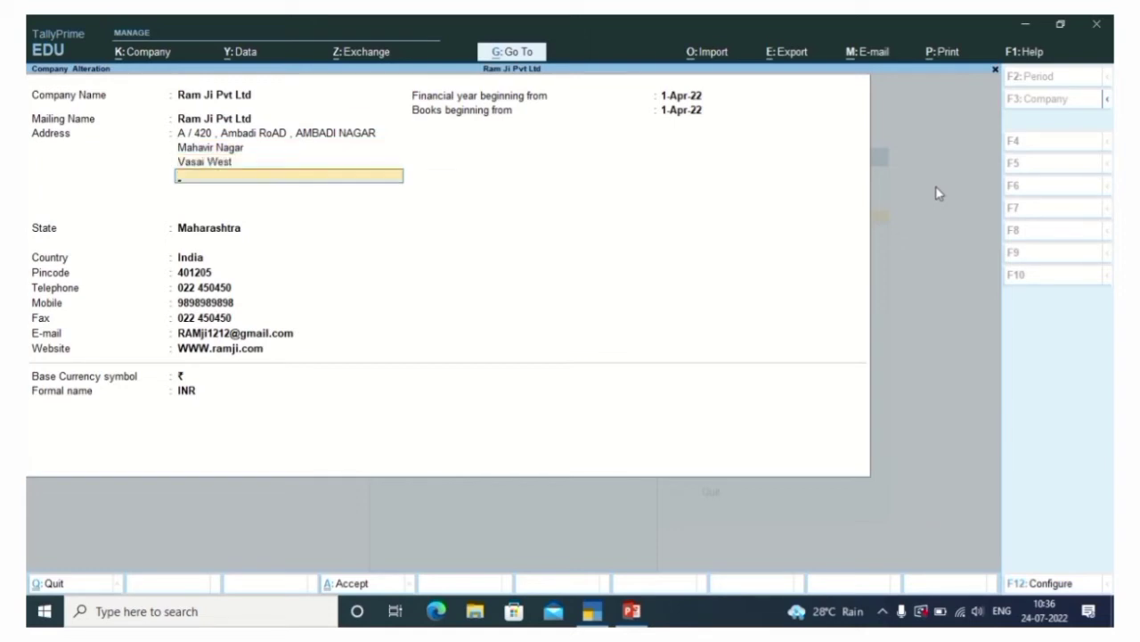
key("ctrl")
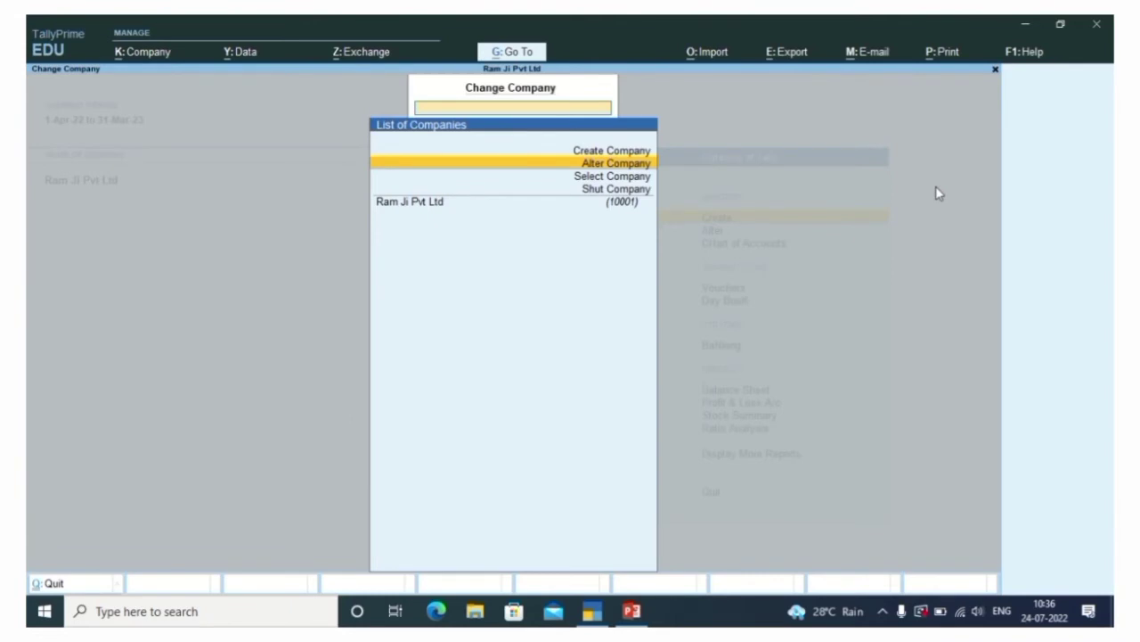
Review Ram Ji Pvt Ltd's saved address in Alter Company, then close without changes
key("Return")
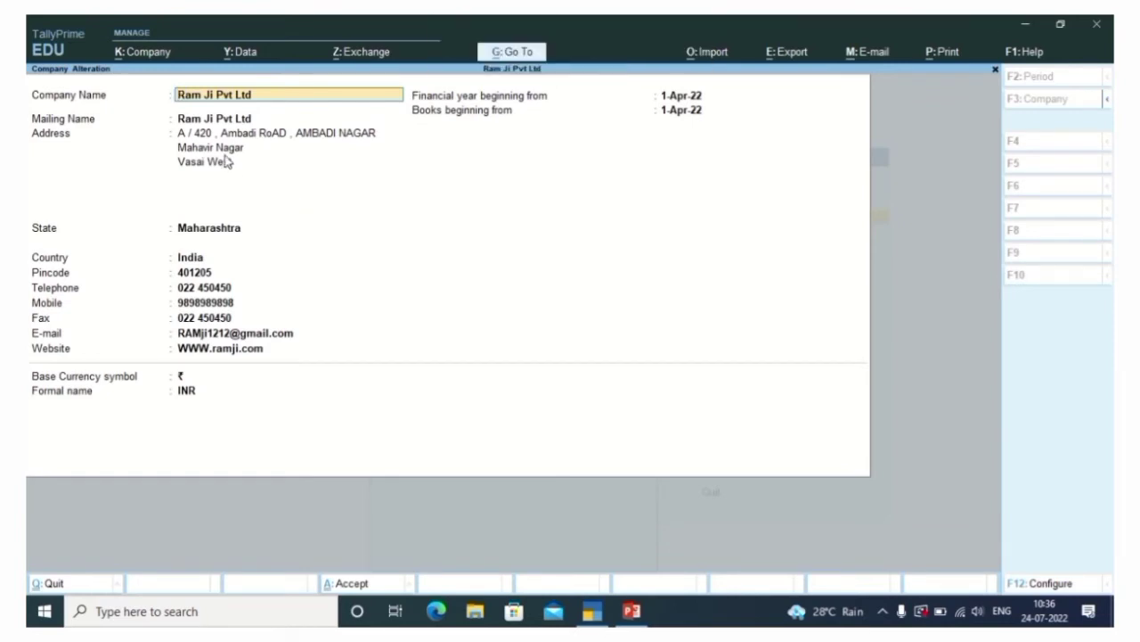
key("ctrl")
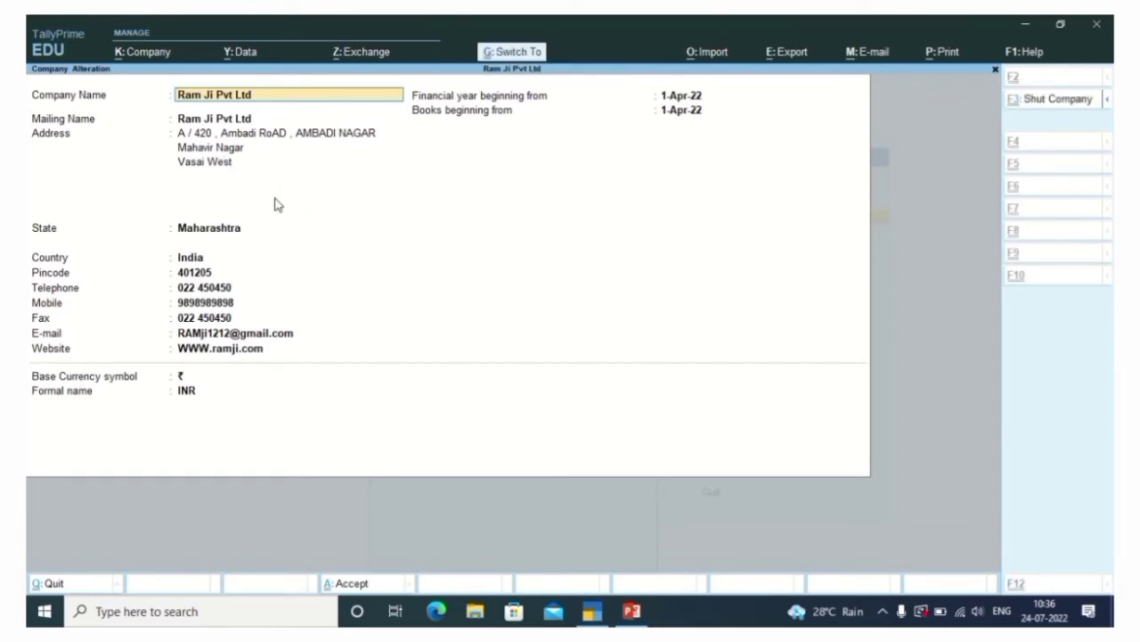
key("ctrl+q")
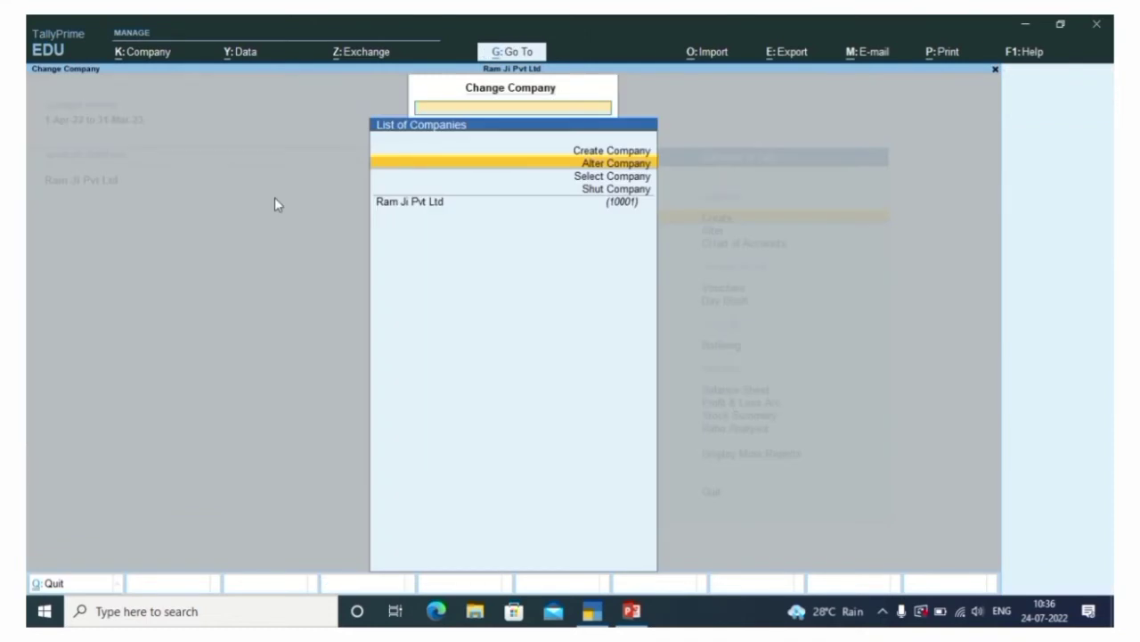
key("Escape")
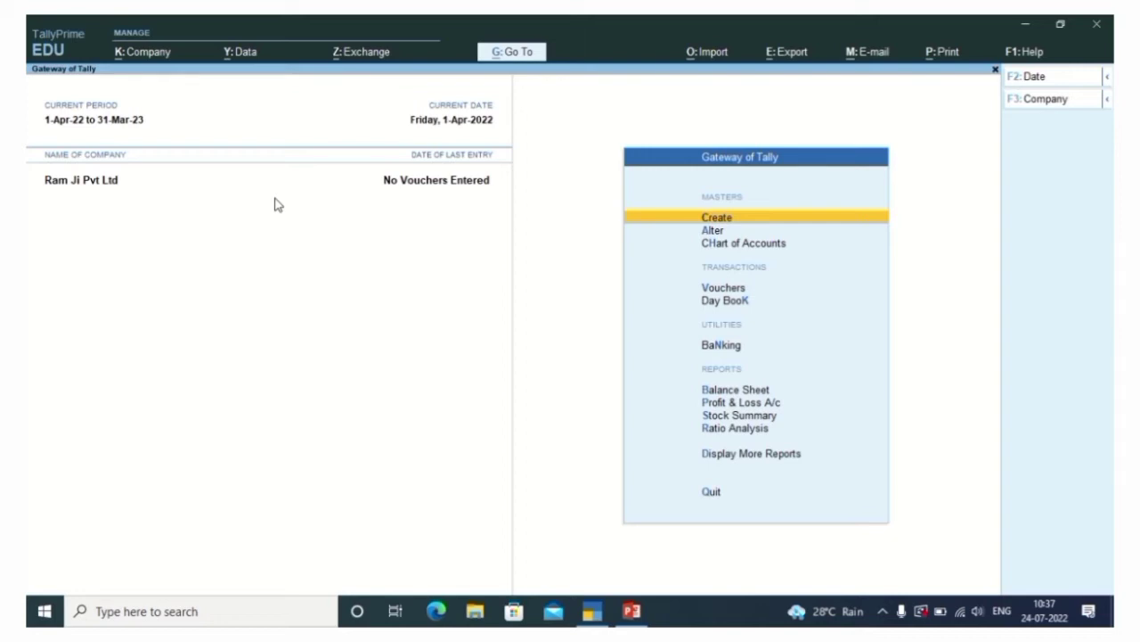
Open Ram Ji Pvt Ltd in Alter Company and confirm the first delete prompt with Yes
key("F3")
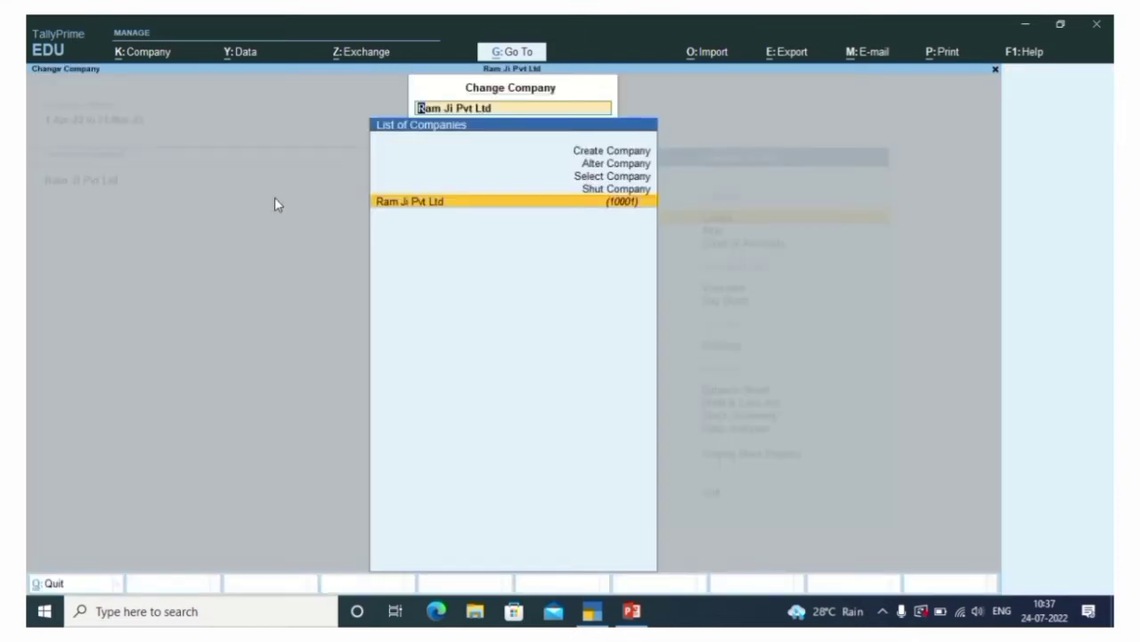
key("Up")
key("Up")
key("Up")
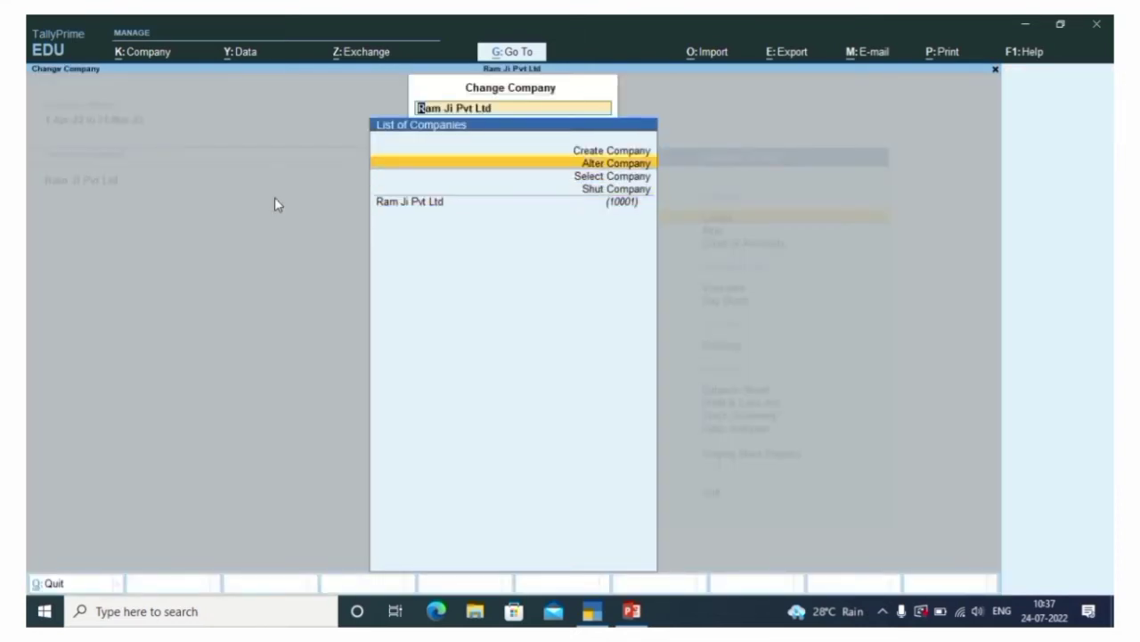
key("Return")
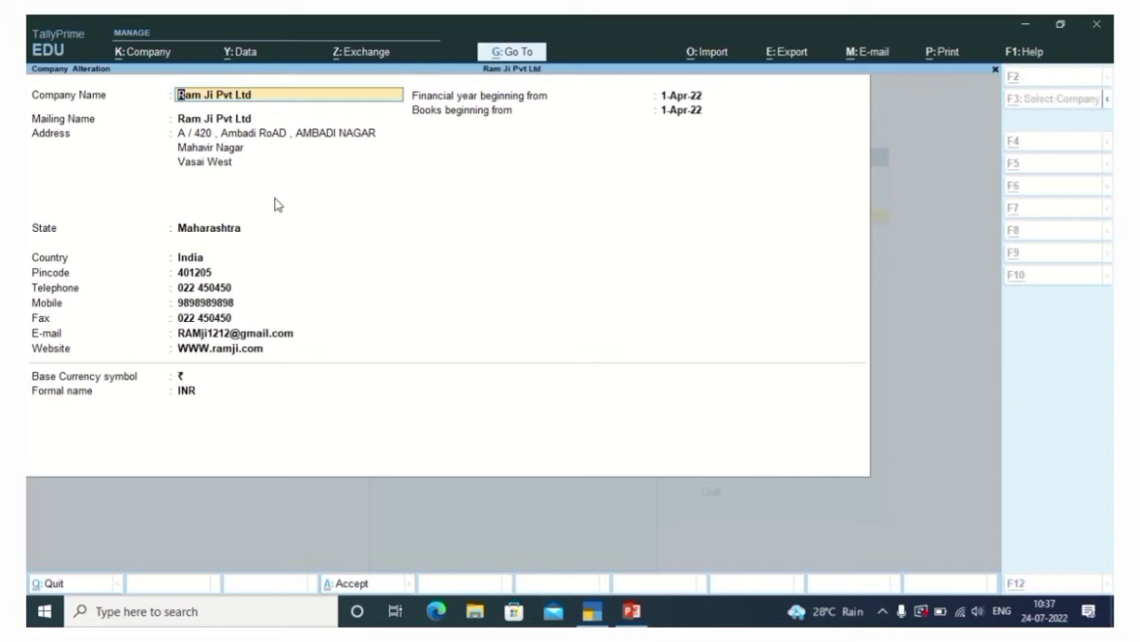
key("alt+d")
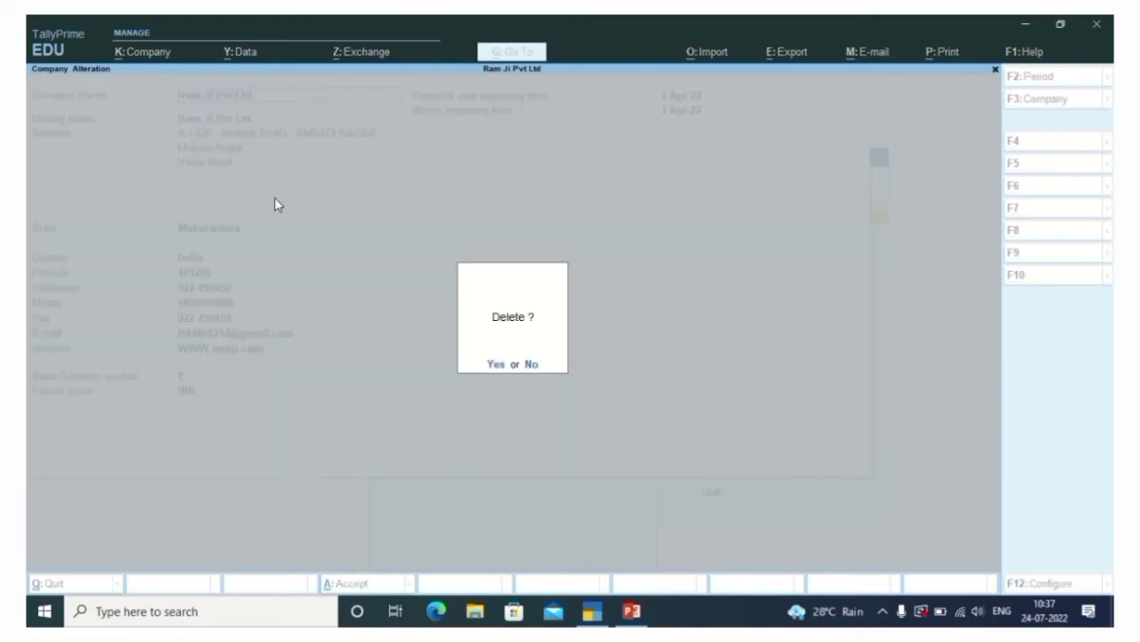
key("y")
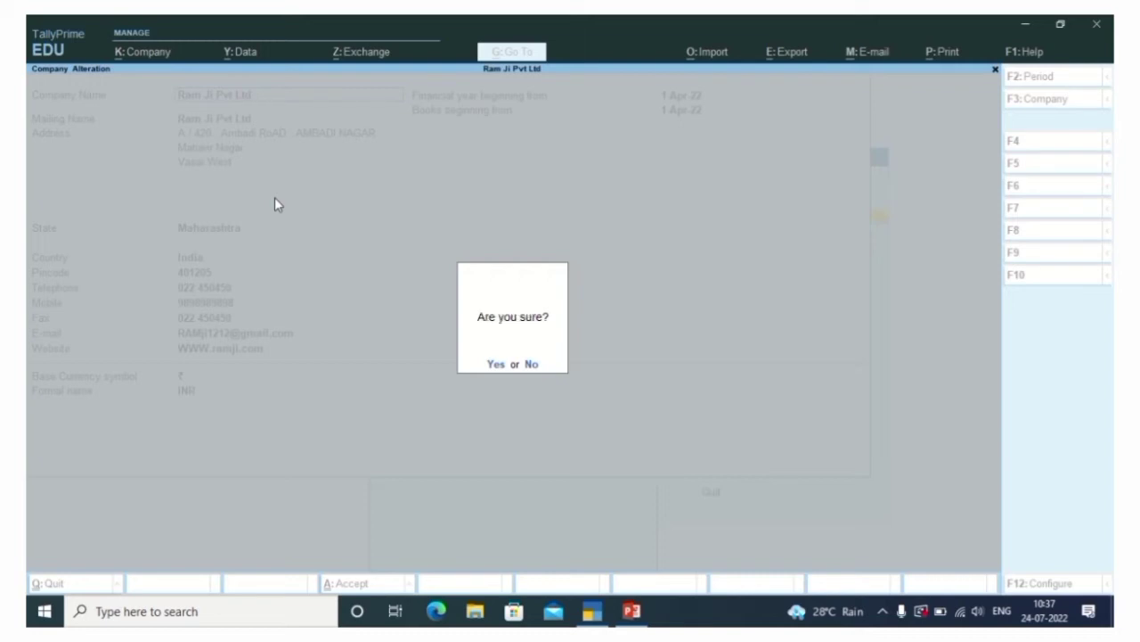
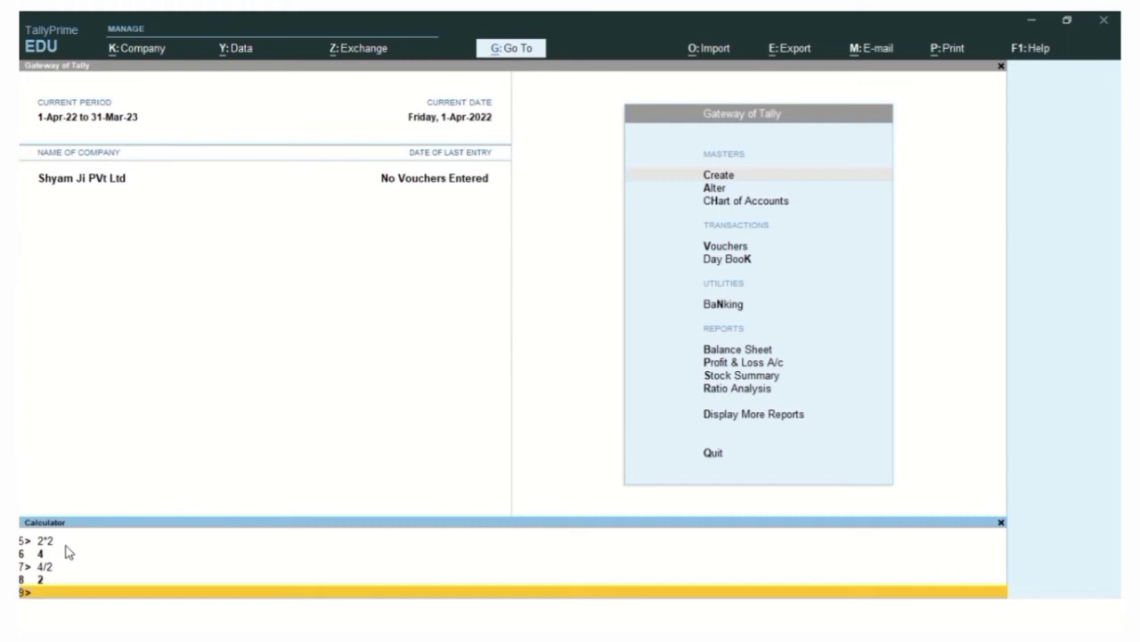
Evaluate 4/2 to 2 in the calculator, decline the Quit prompt, and return to the calculator
type("4/2")
key("Return")
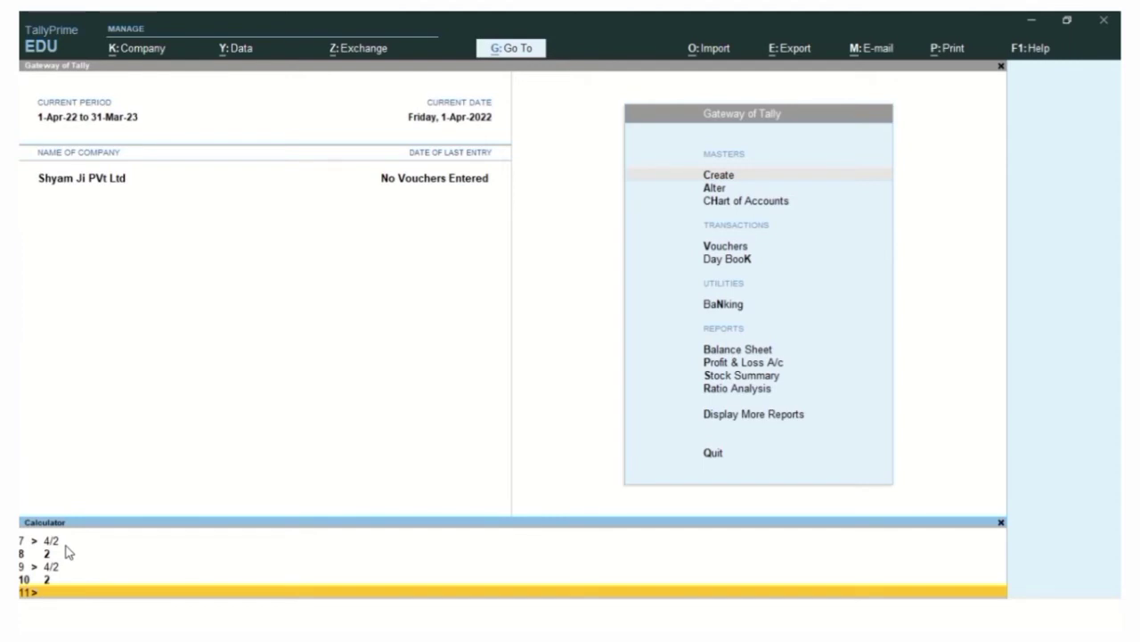
left_click(366, 203)
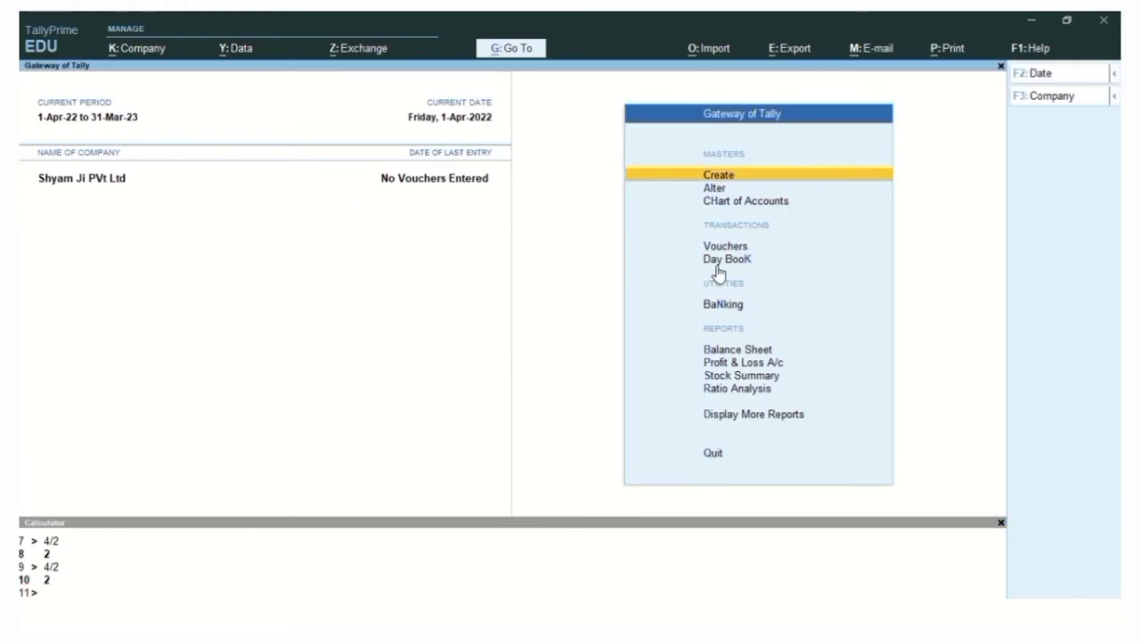
key("Escape")
key("Escape")
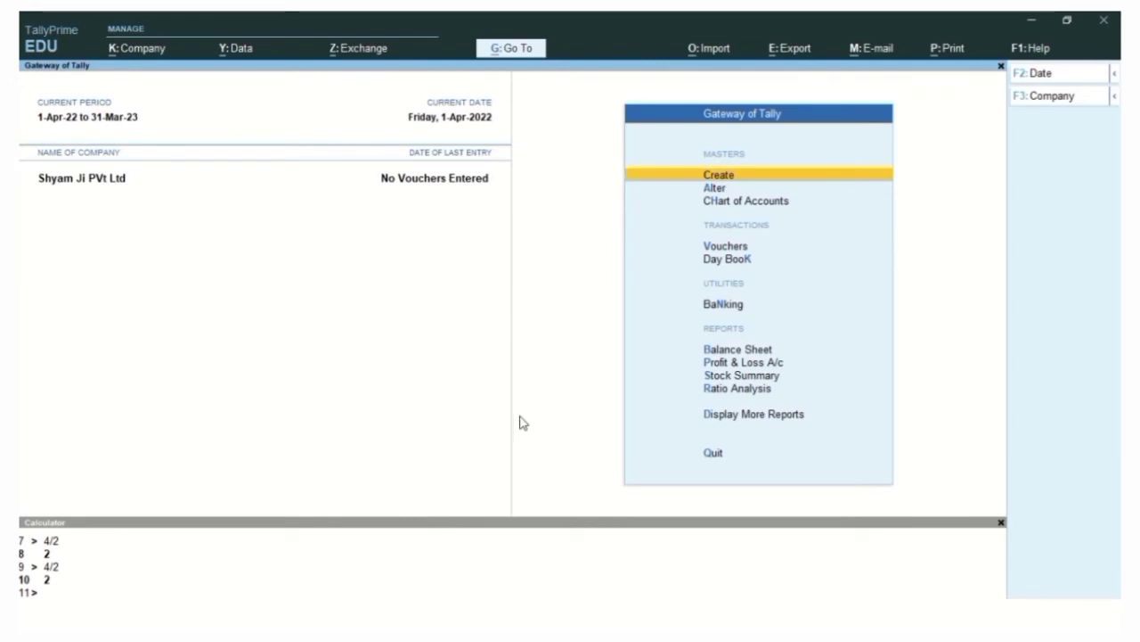
key("ctrl+n")
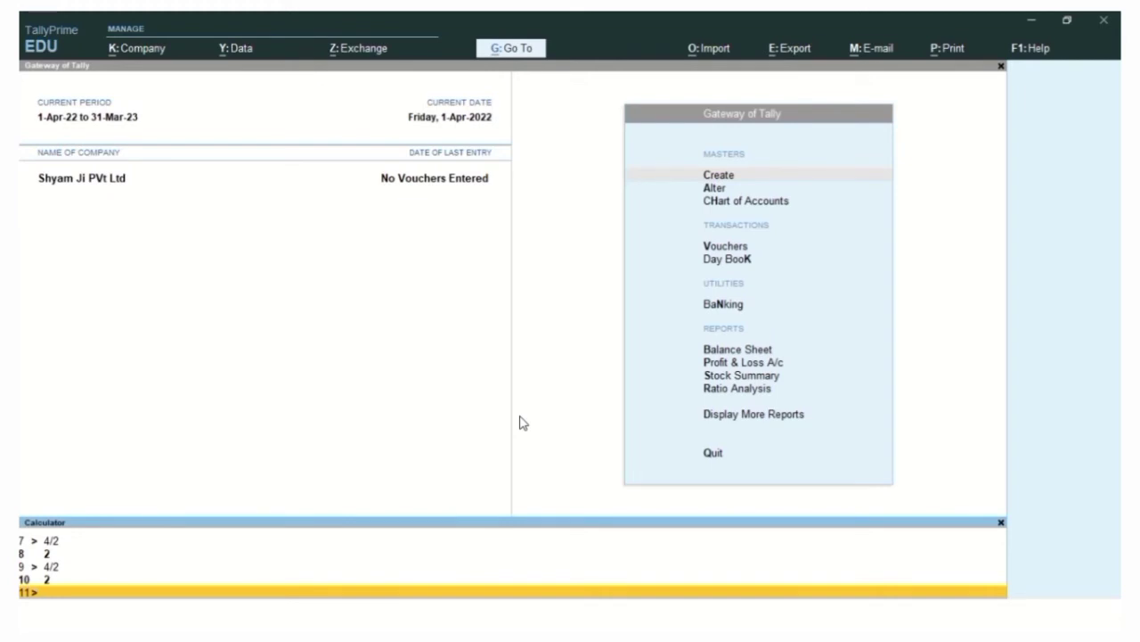
Close the calculator and change the current date to 1-May-2022
key("Escape")
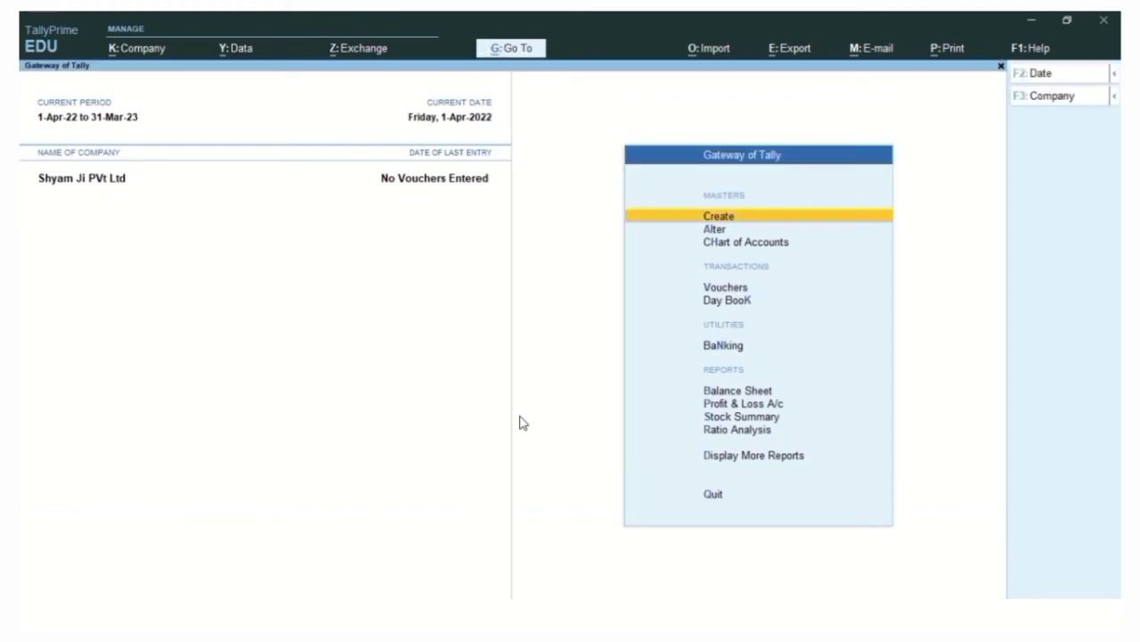
key("ctrl")
key("F2")
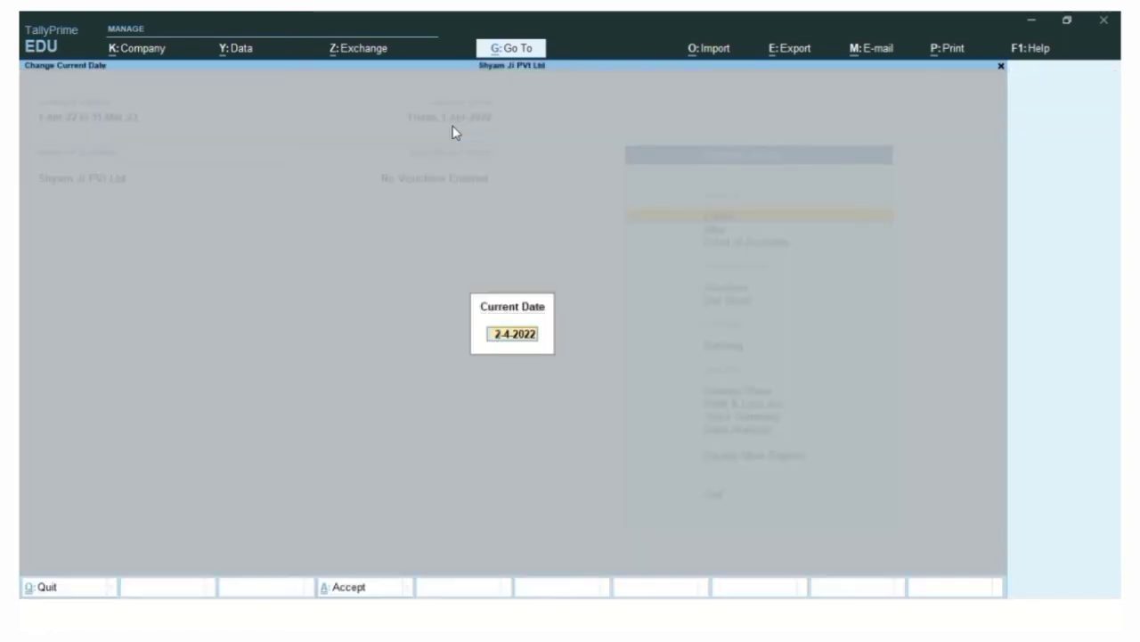
type("1-5")
key("Return")
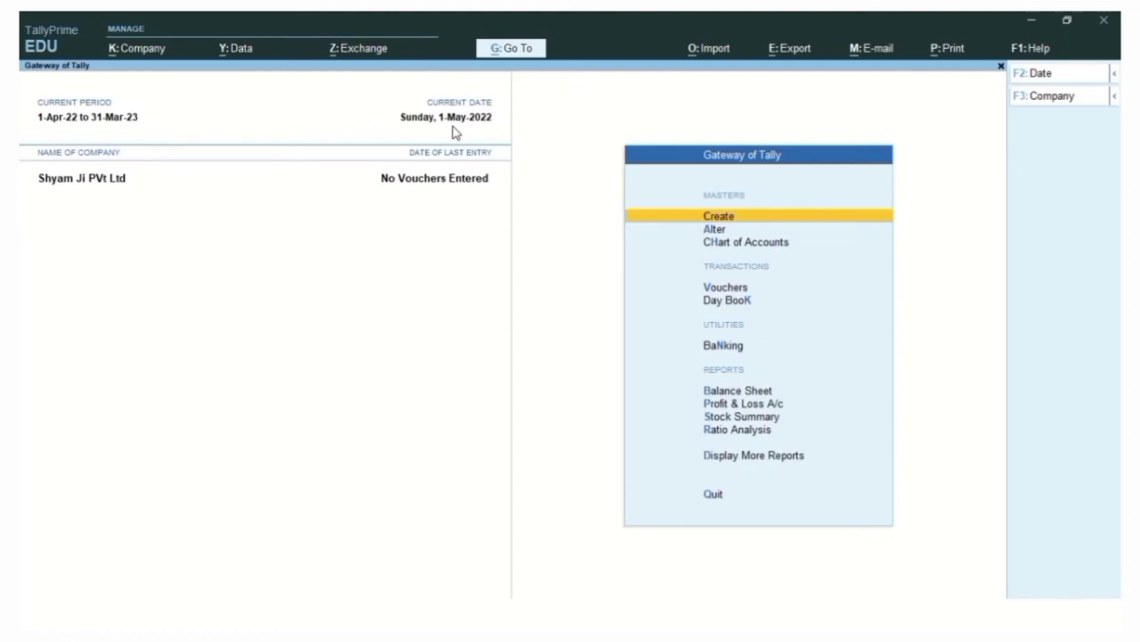
Change the current date to 1-Jun-2022, then back to 1-Apr-2022
key("F2")
type("1-6")
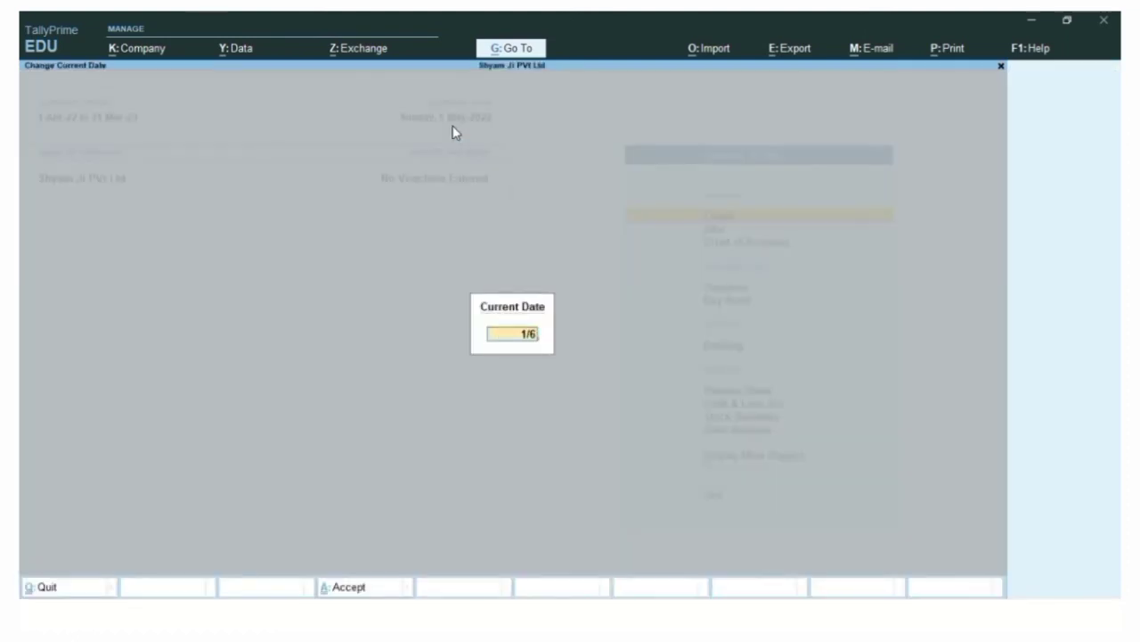
key("Return")
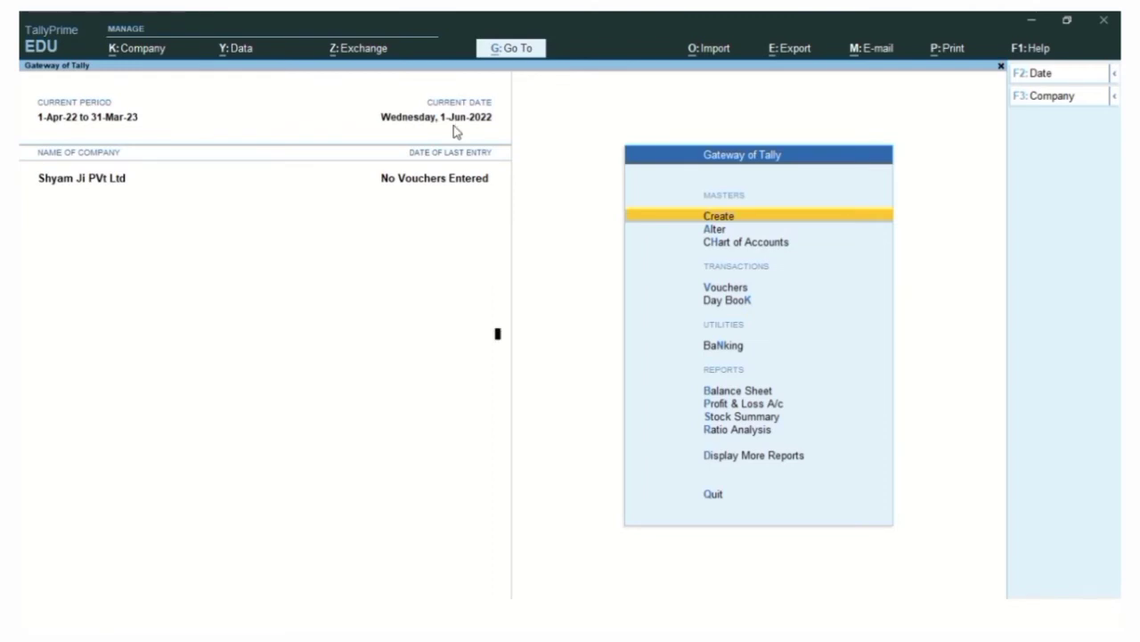
key("F2")
type("1/4")
key("Return")
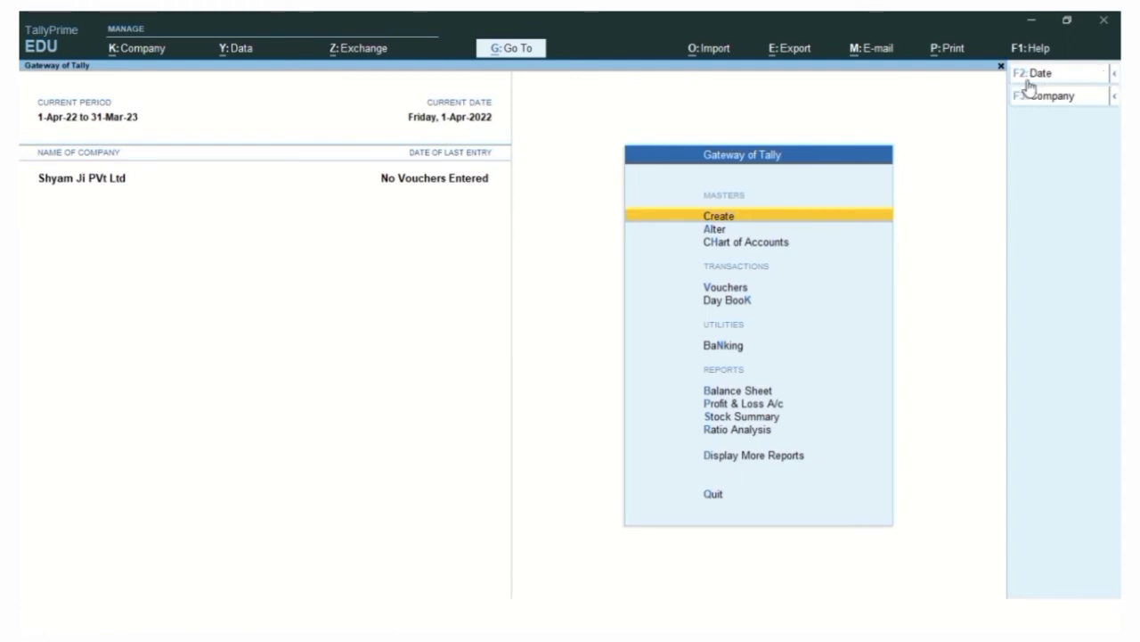
left_click(1114, 75)
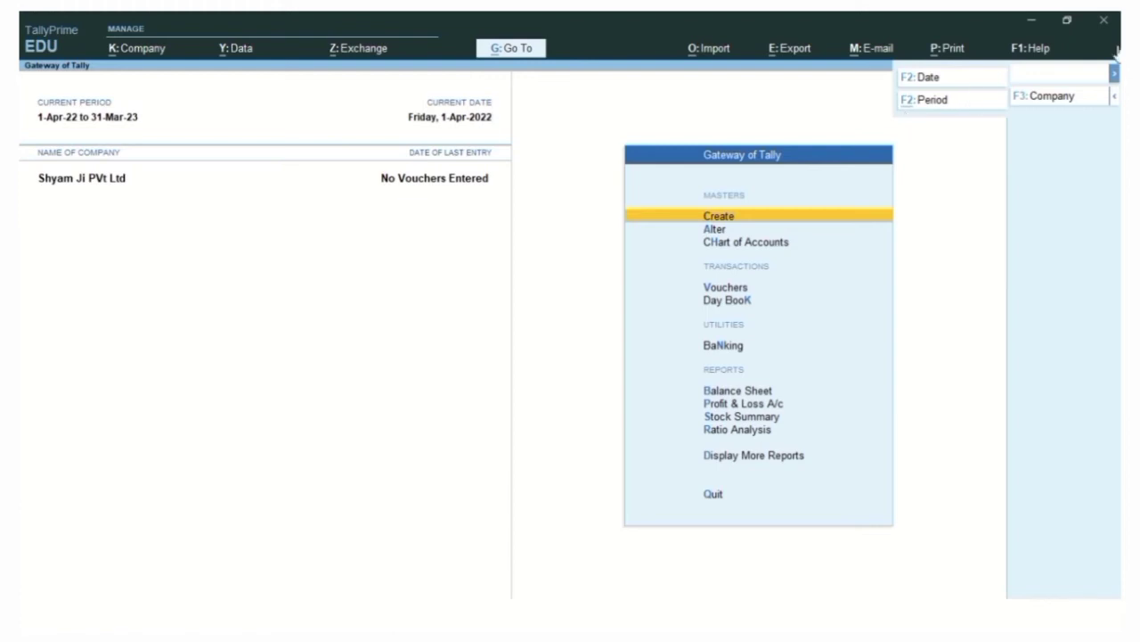
left_click(1113, 100)
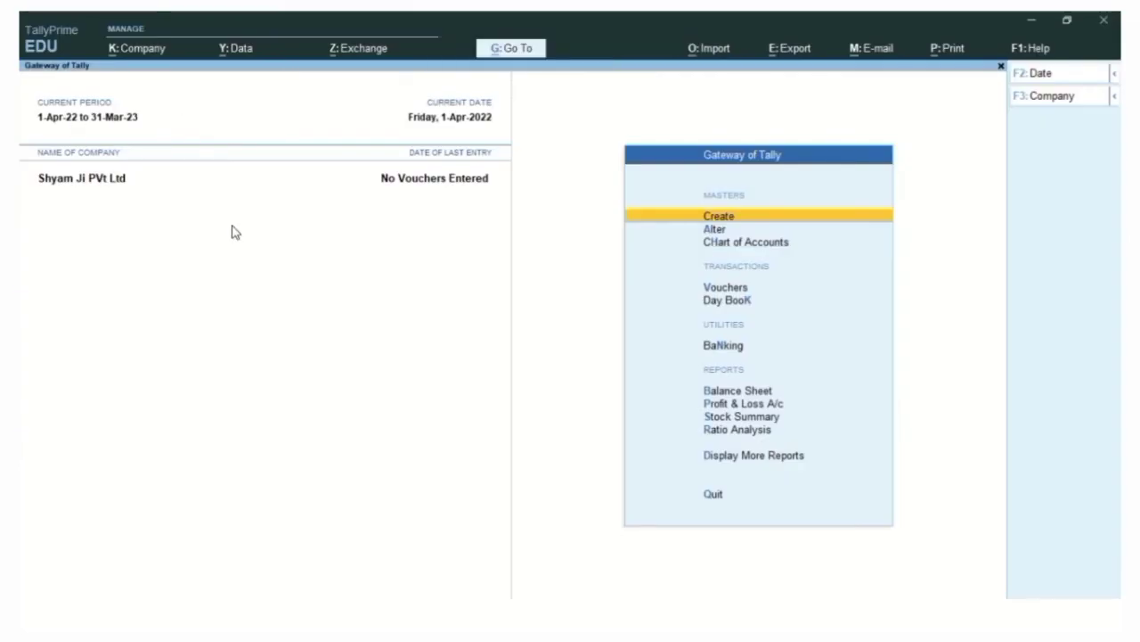
key("alt+F2")
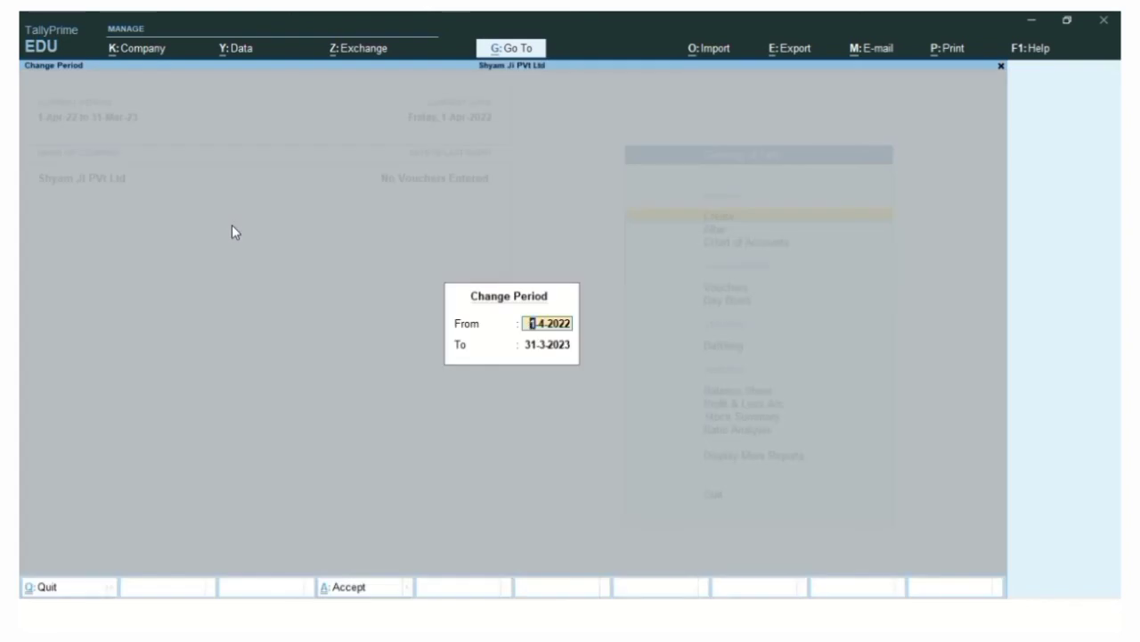
type("a2")
key("Return")
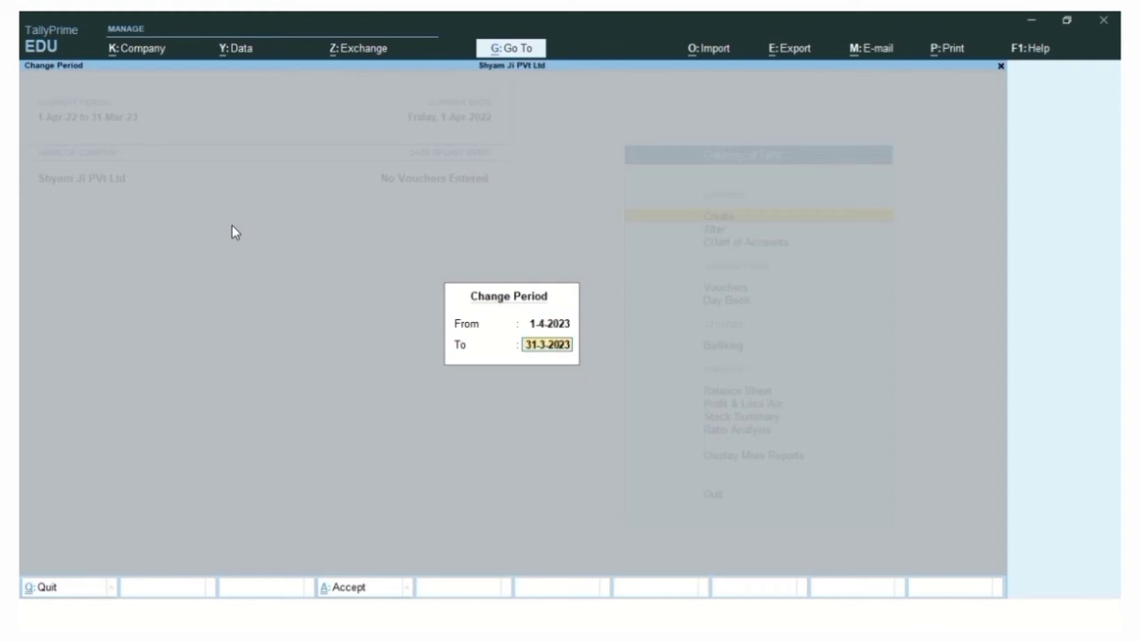
type("31-3-24")
key("Return")
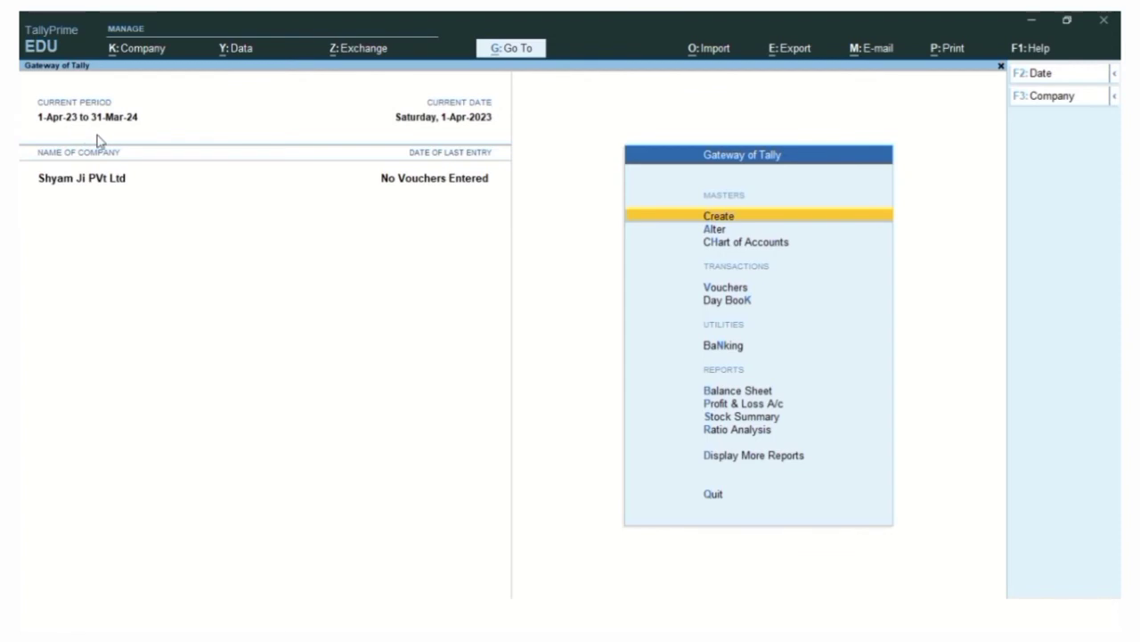
key("alt")
key("alt+F2")
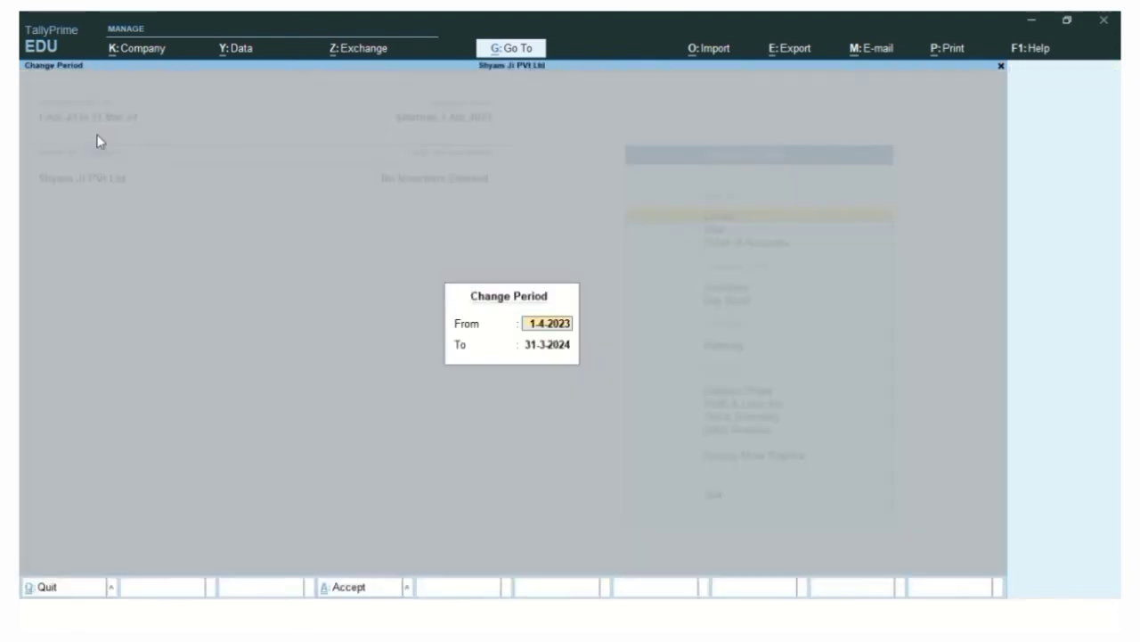
type("a2")
key("Return")
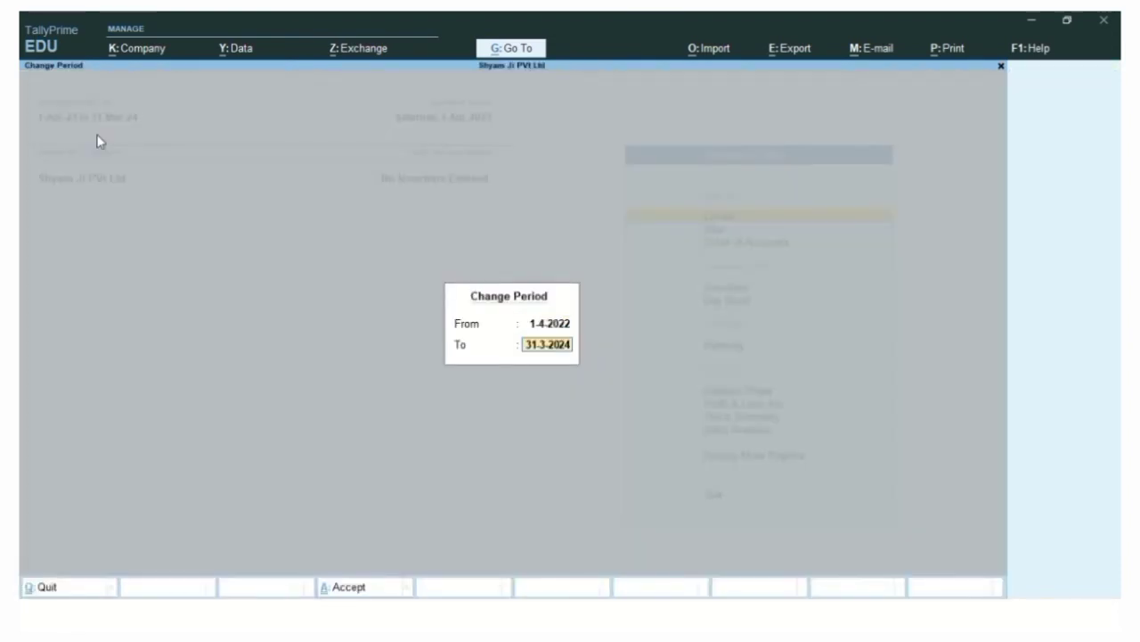
type("31-3-23")
key("Return")
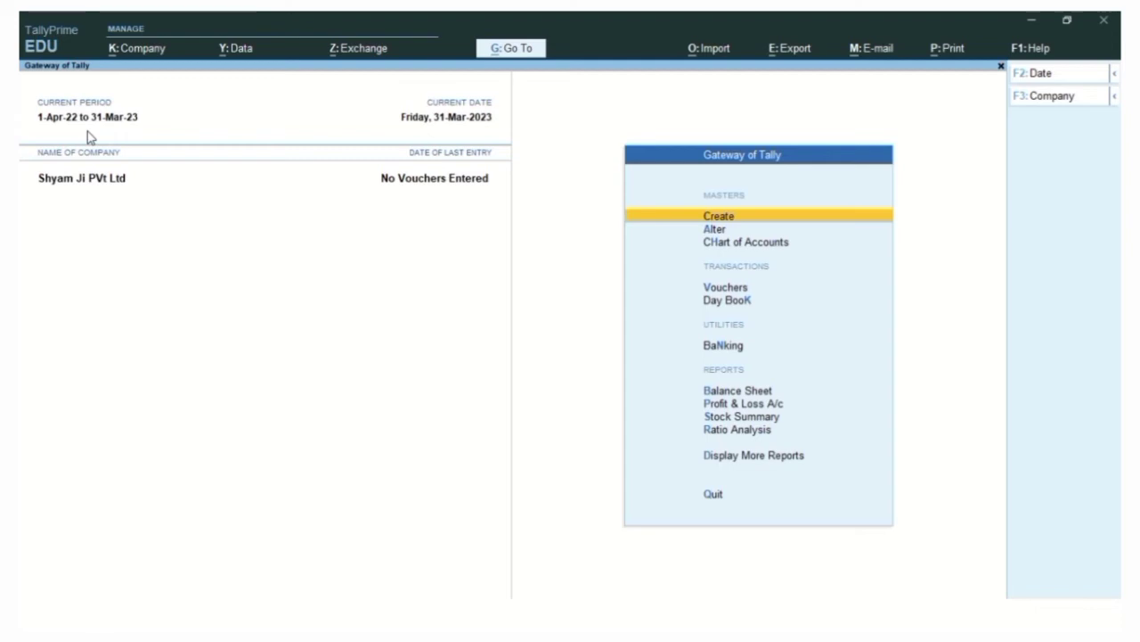
Animate the Shut Company row onto the shortcut slide, then return to TallyPrime
key("alt+Tab")
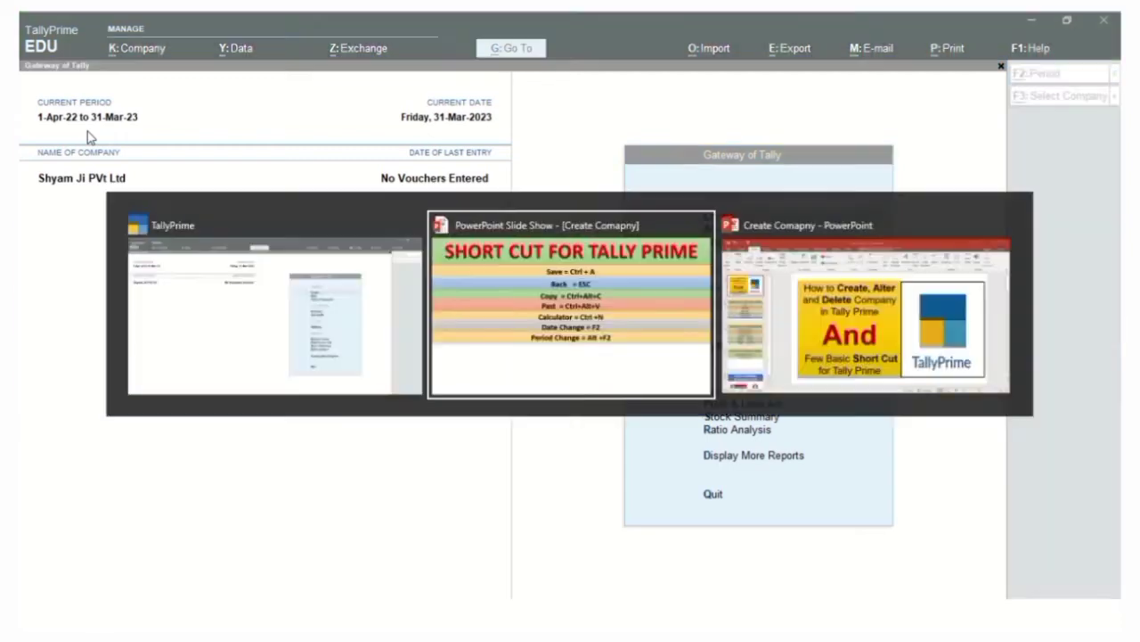
key("Right")
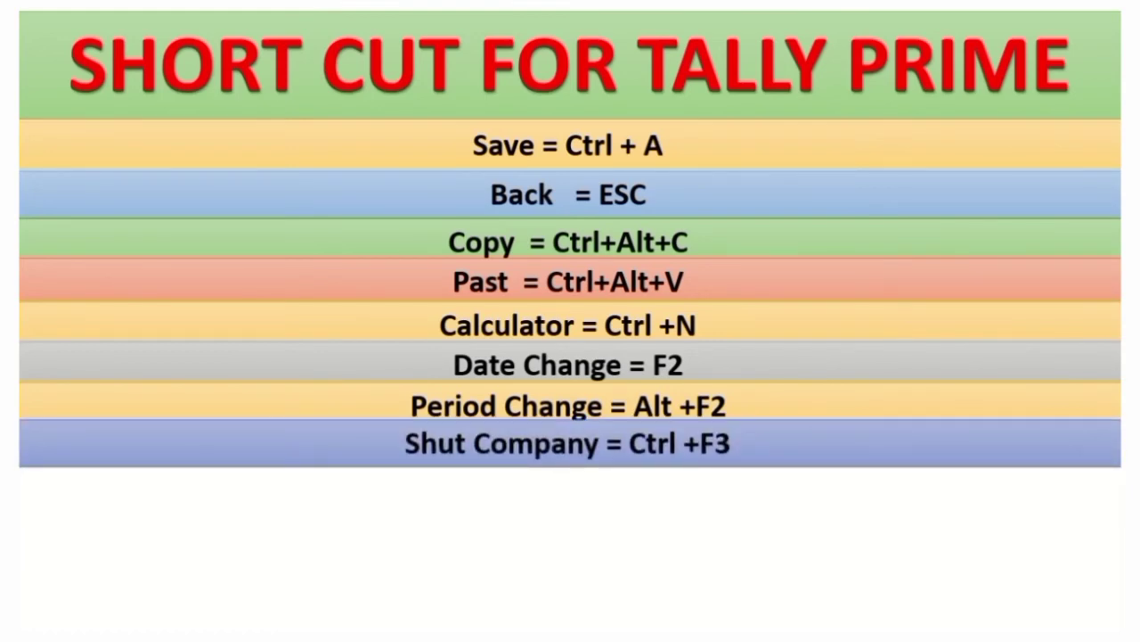
key("alt+Tab")
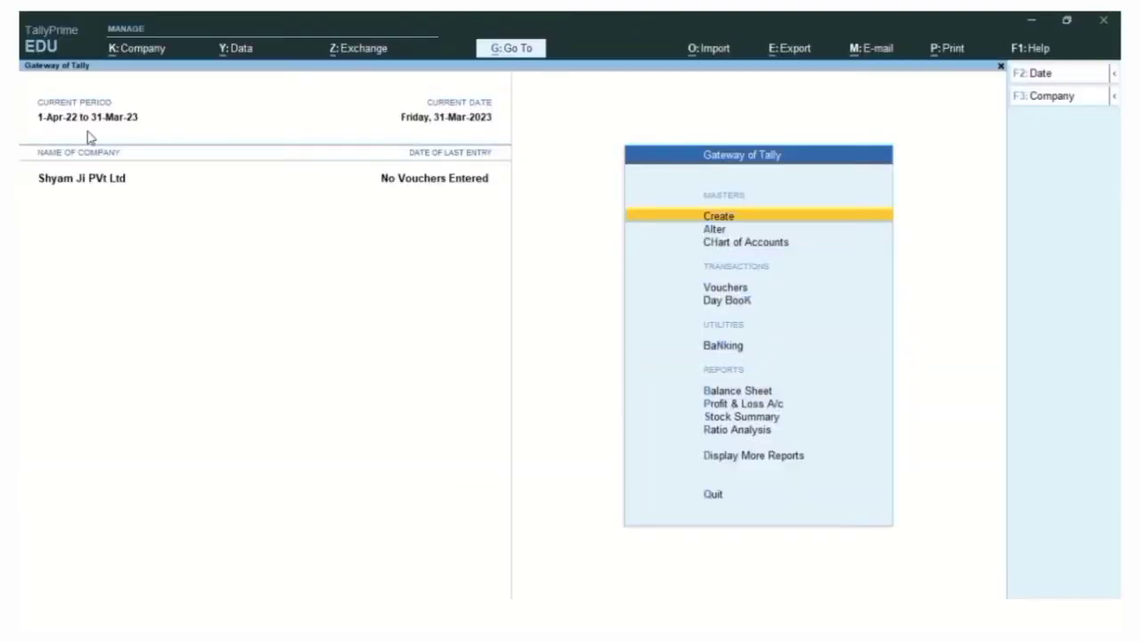
Shut Shyam Ji PVt Ltd with Ctrl+F3 and select Bharat Pvt Ltd to open it
key("ctrl")
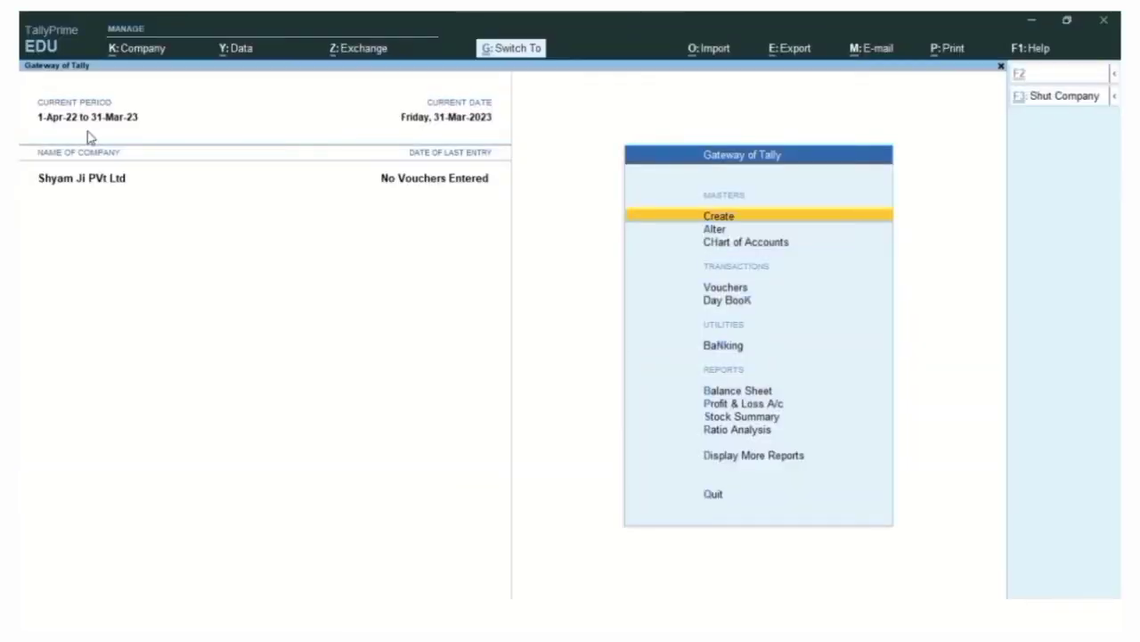
key("ctrl+F3")
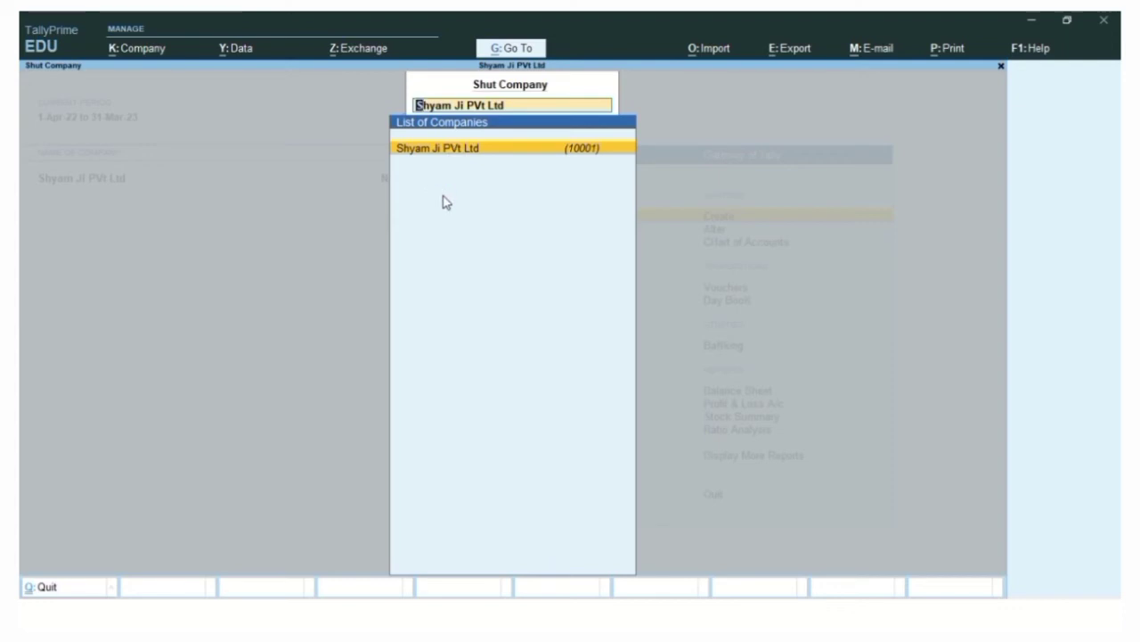
left_click(490, 149)
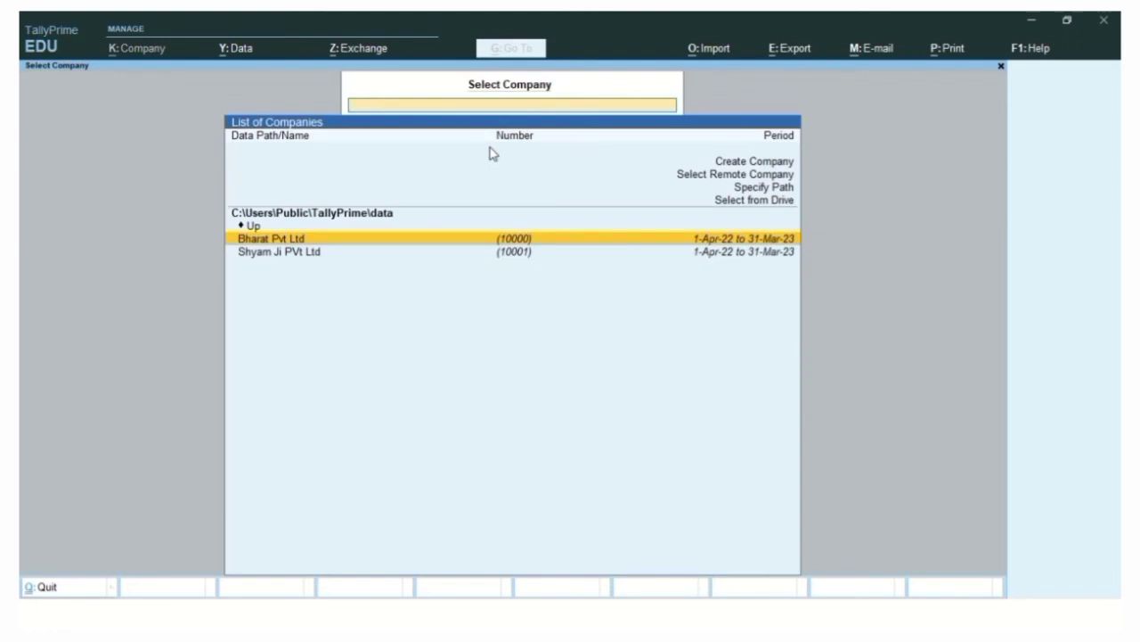
key("Down")
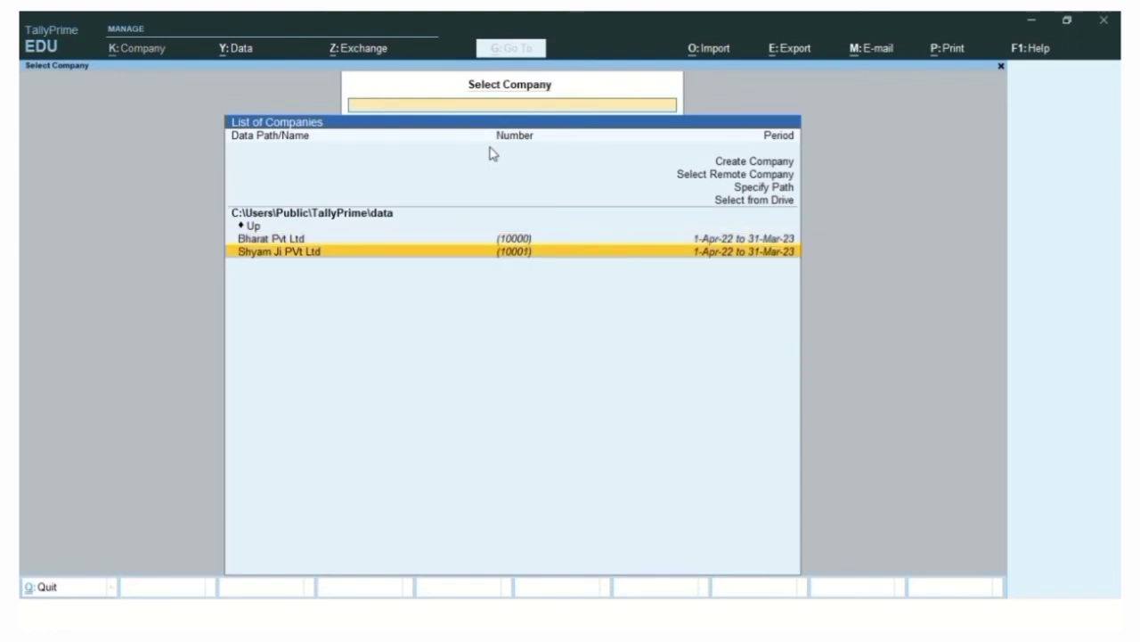
key("Up")
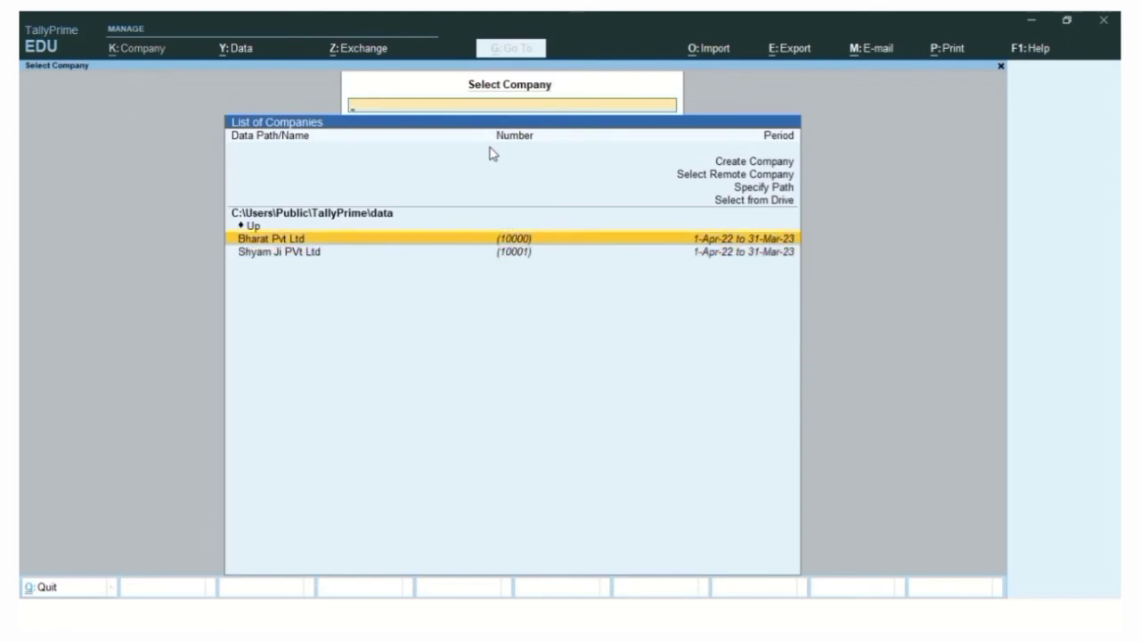
key("Return")
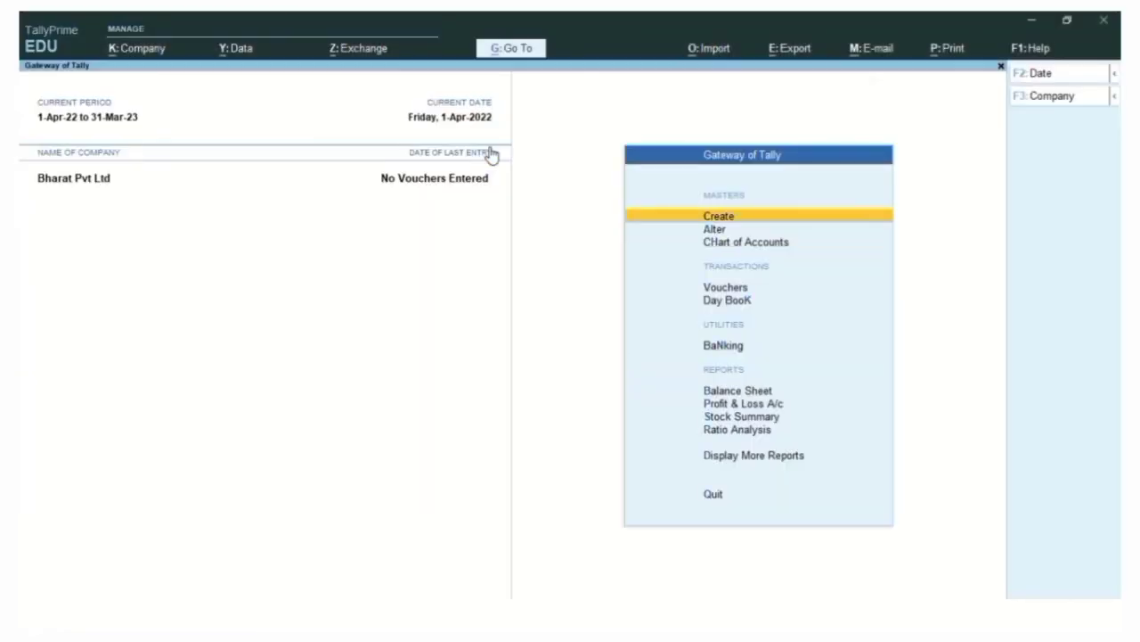
Load Shyam Ji PVt Ltd alongside Bharat Pvt Ltd and make Bharat Pvt Ltd active
key("alt")
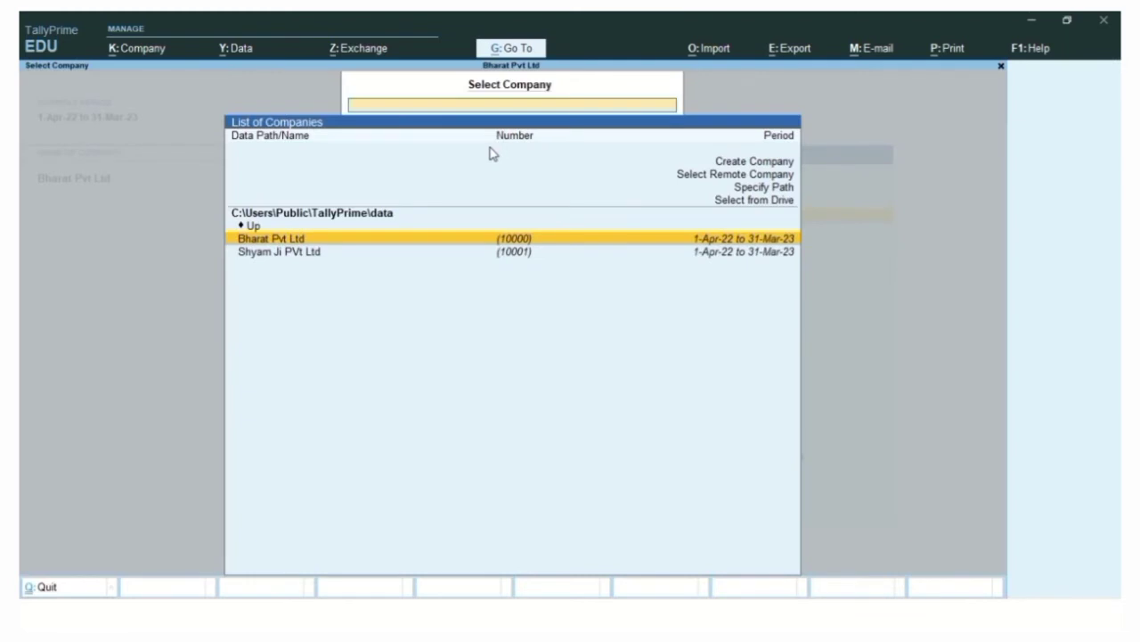
key("Down")
key("Return")
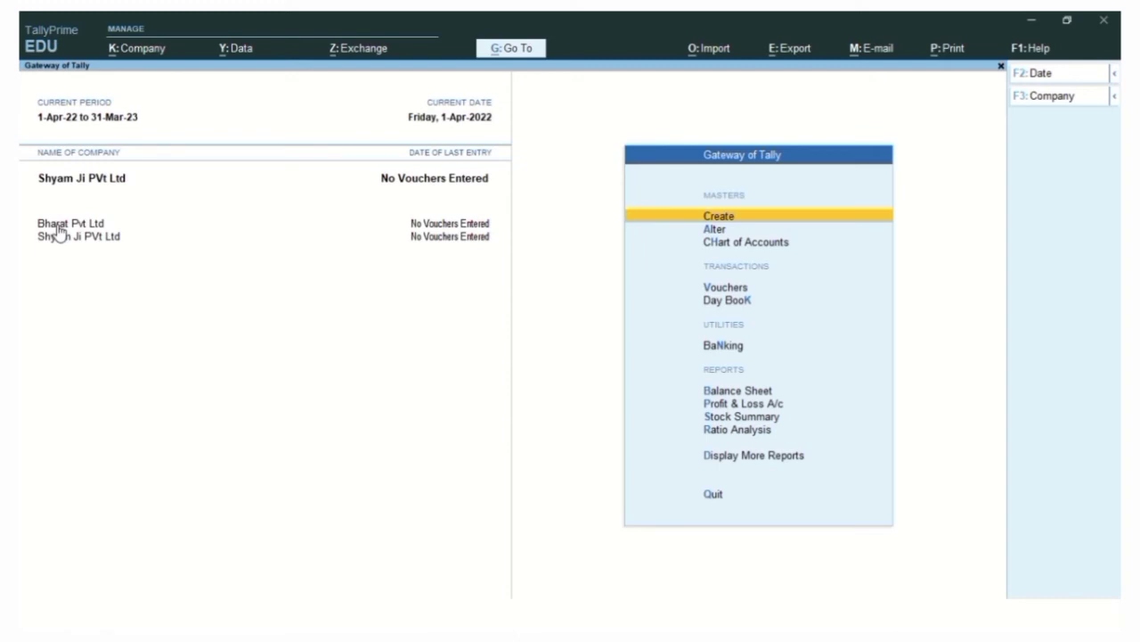
left_click(57, 225)
key("Up")
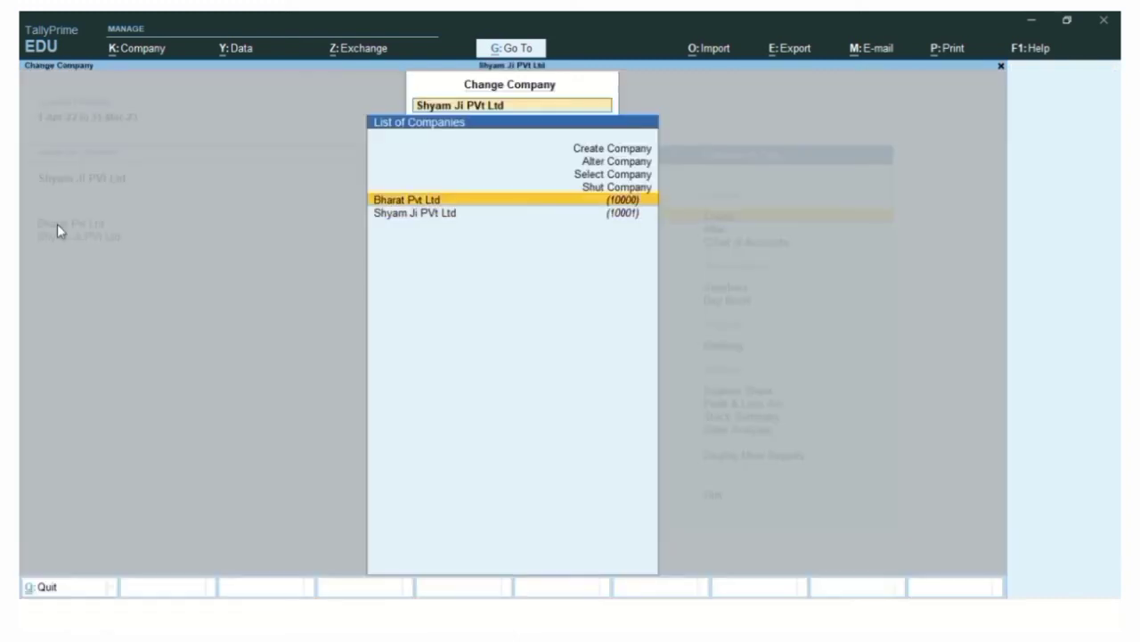
key("Return")
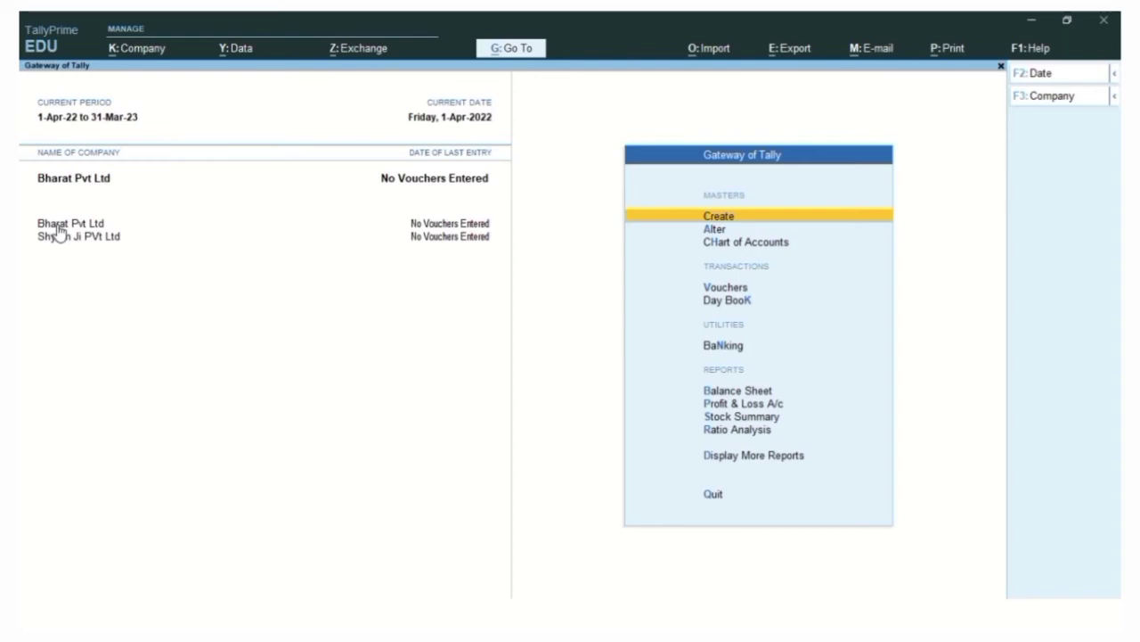
Glance at the shortcut slide, then open the Shut Company list with Ctrl+F3
key("alt+Tab")
key("alt+Tab")
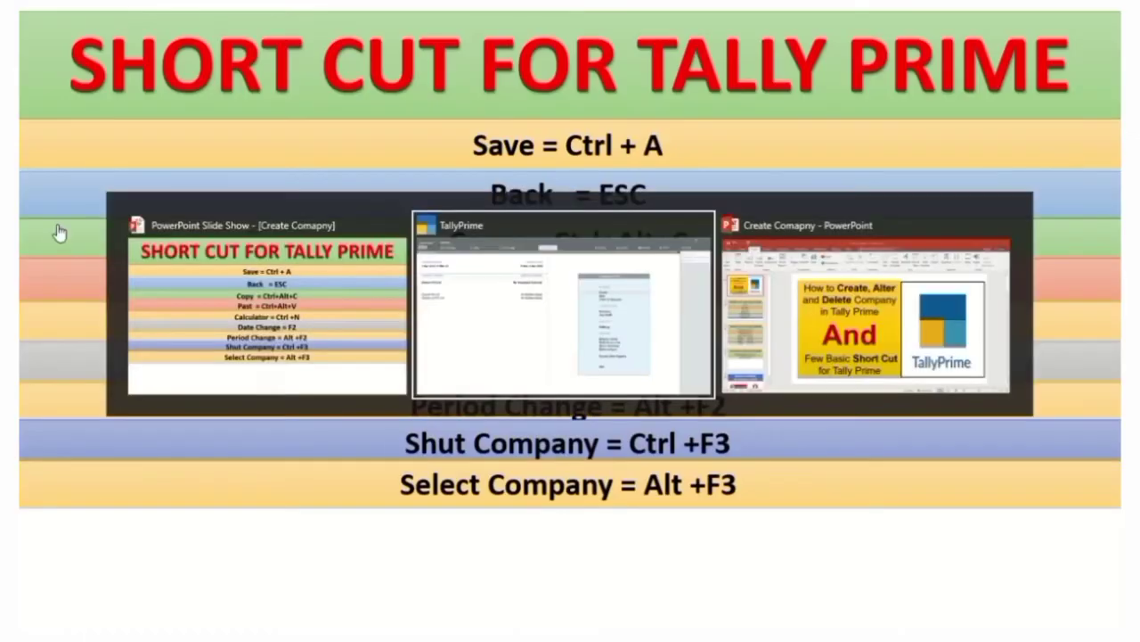
key("ctrl")
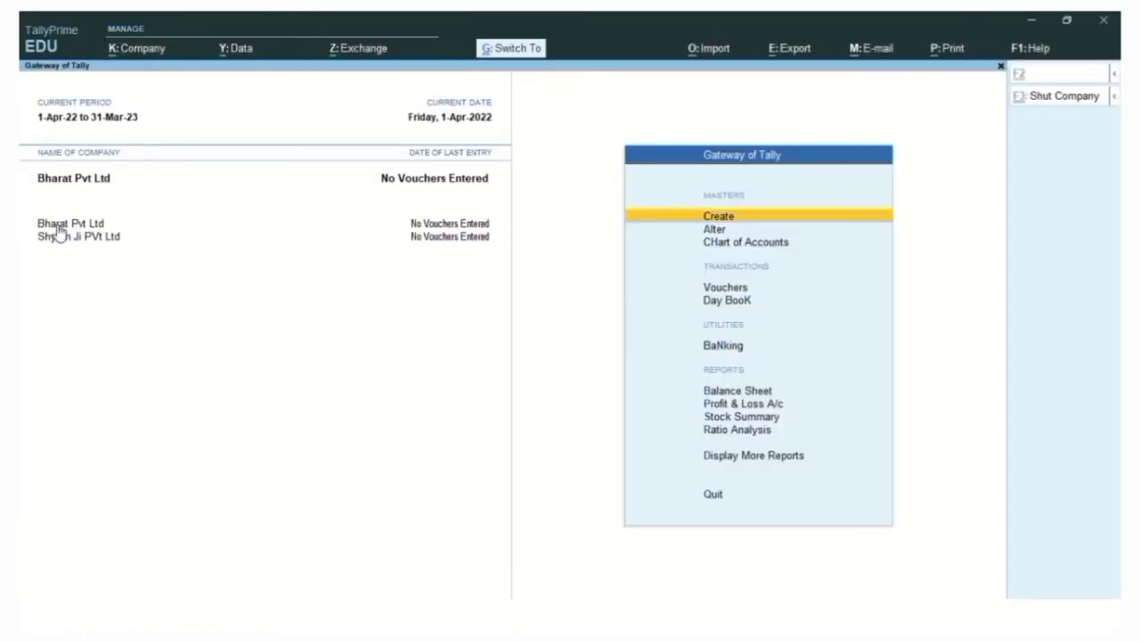
key("ctrl+F3")
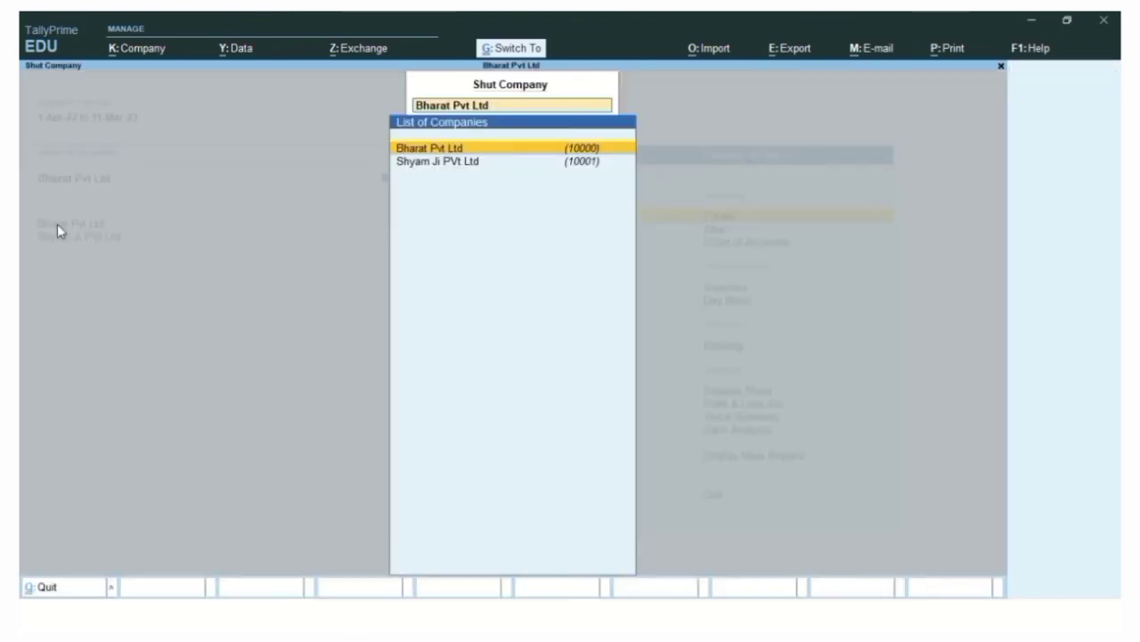